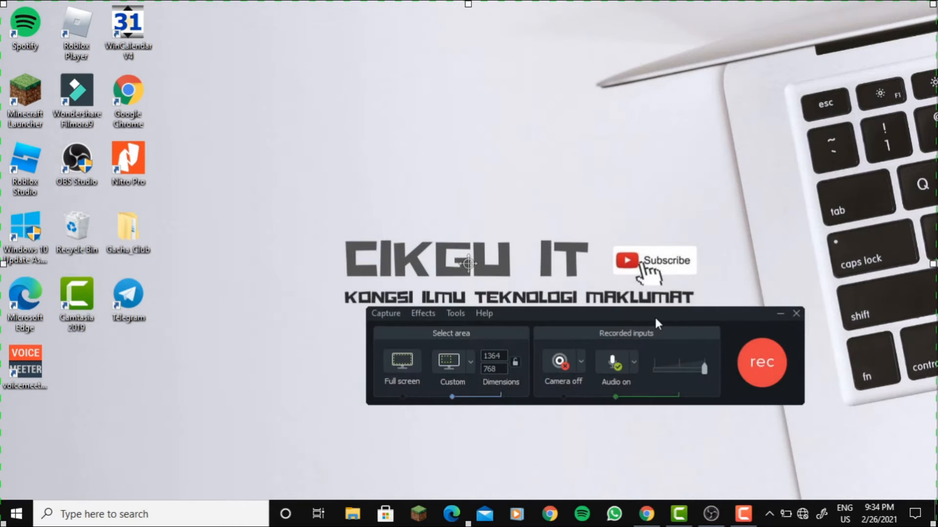
Step: Set the recording area to full screen and review the preset custom area sizes without choosing one
{"action": "left_click_drag", "start_coordinate": [655, 315], "coordinate": [738, 372]}
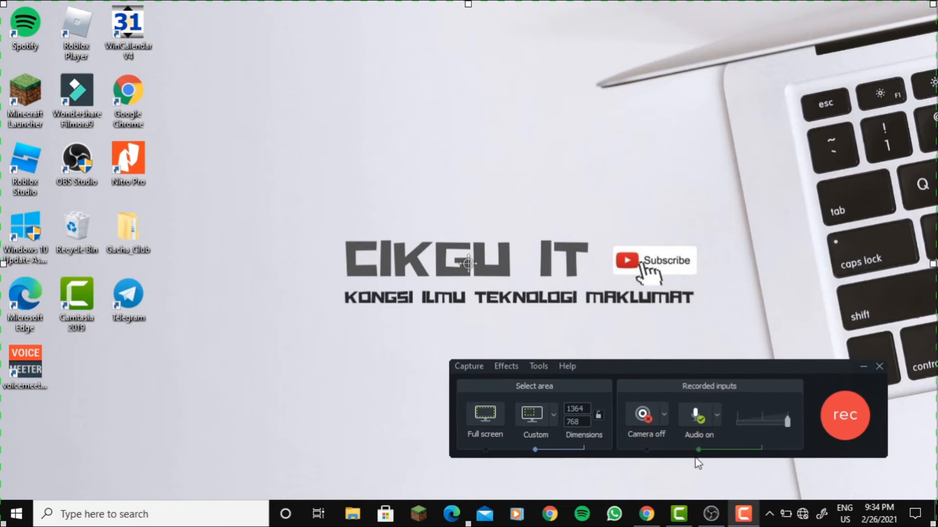
{"action": "left_click", "coordinate": [478, 419]}
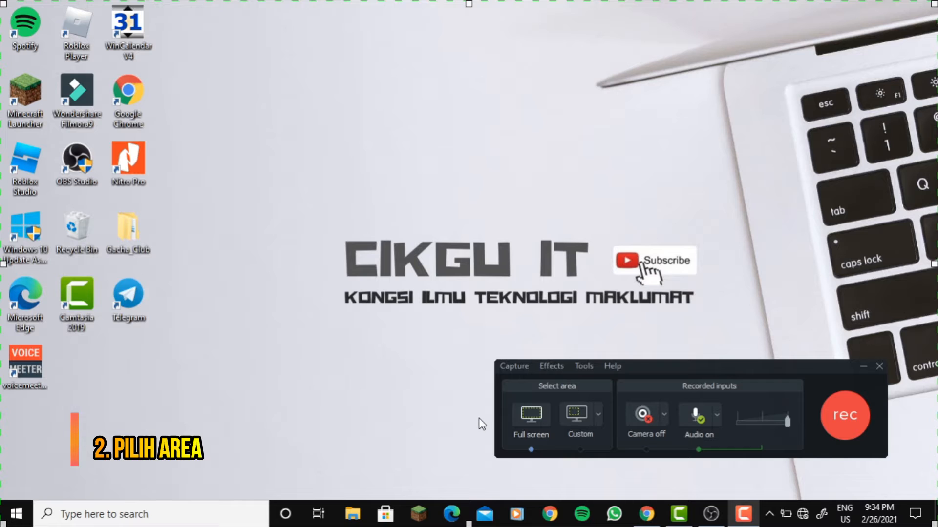
{"action": "left_click", "coordinate": [598, 416]}
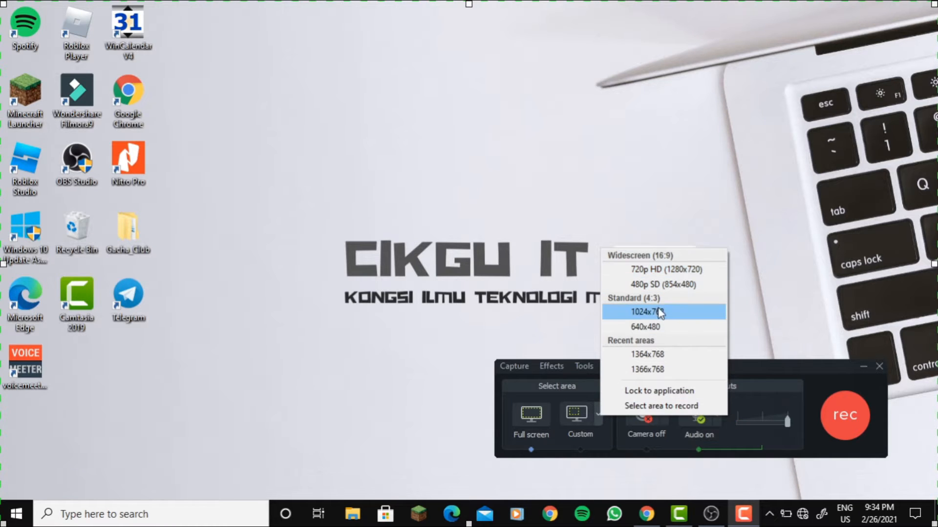
{"action": "left_click", "coordinate": [603, 446]}
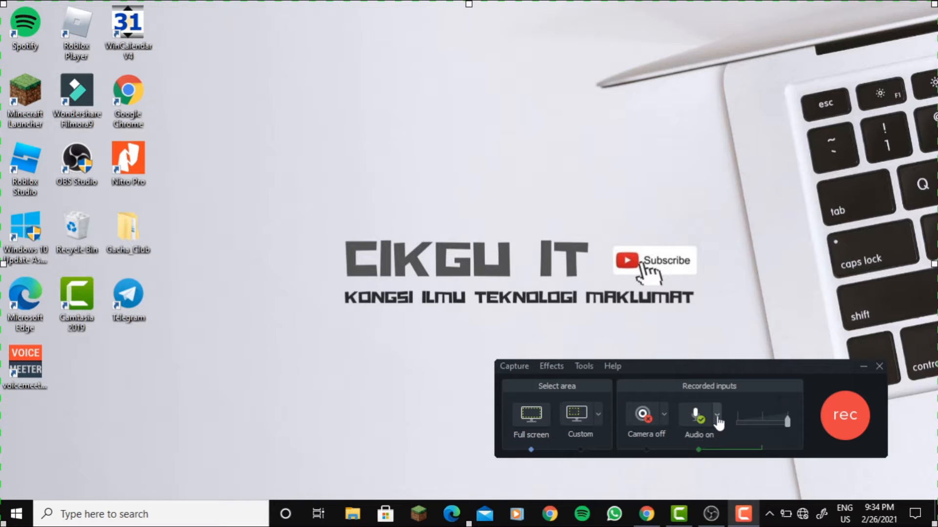
Step: Check the webcam and audio source options, leave the camera off and audio on, and start recording
{"action": "left_click", "coordinate": [663, 416]}
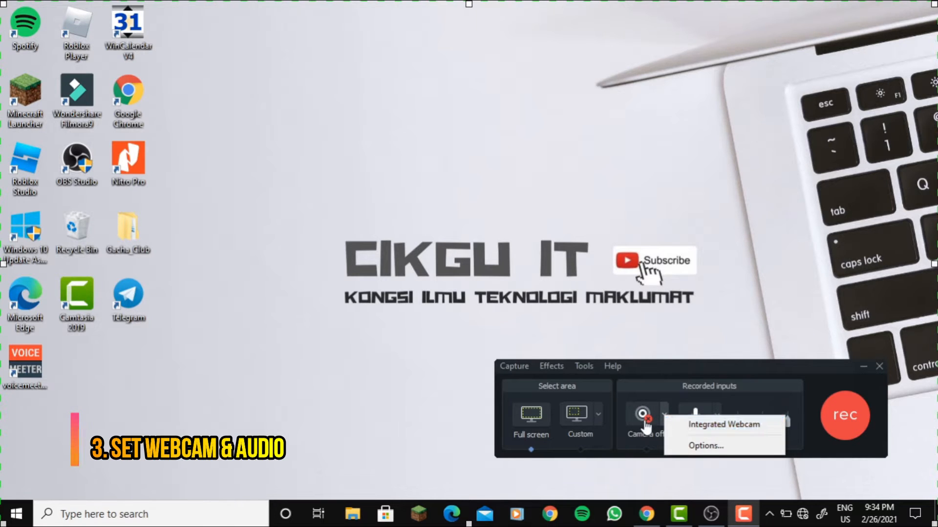
{"action": "left_click", "coordinate": [646, 425]}
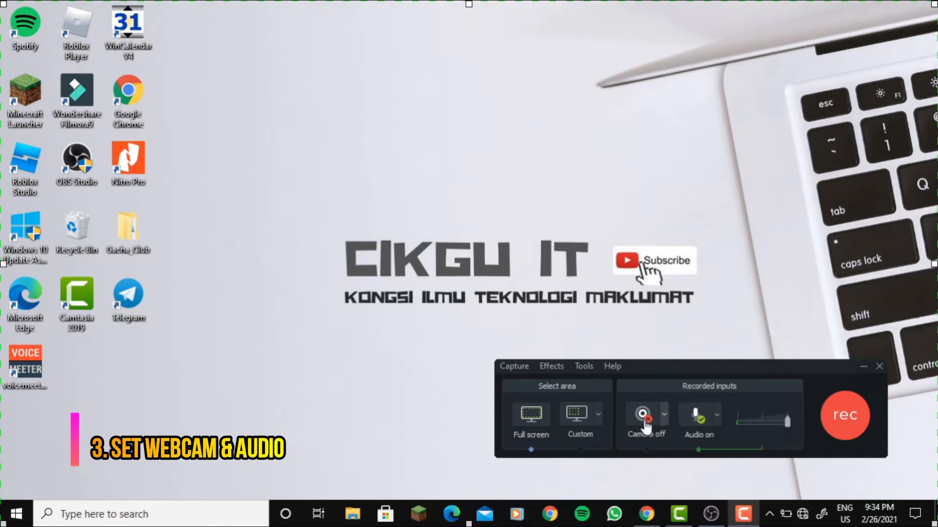
{"action": "left_click", "coordinate": [716, 415]}
{"action": "left_click", "coordinate": [671, 445]}
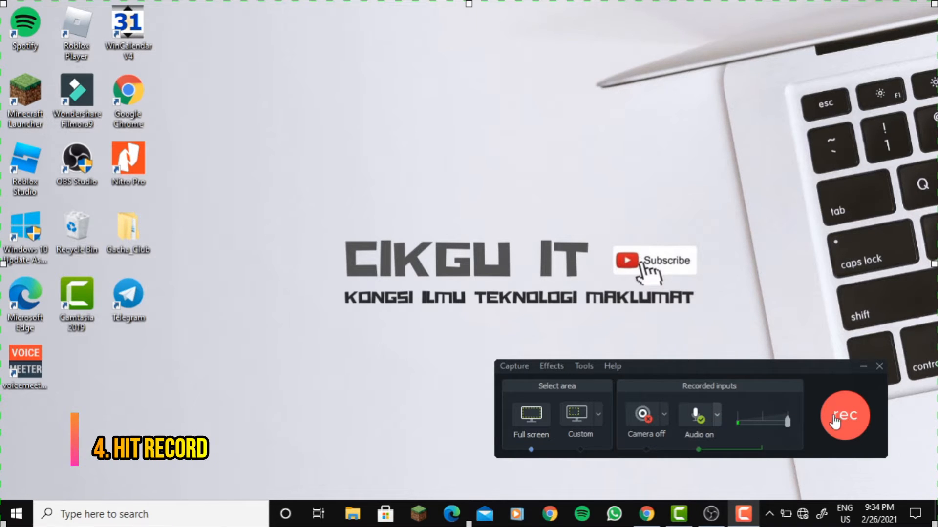
{"action": "left_click", "coordinate": [842, 428]}
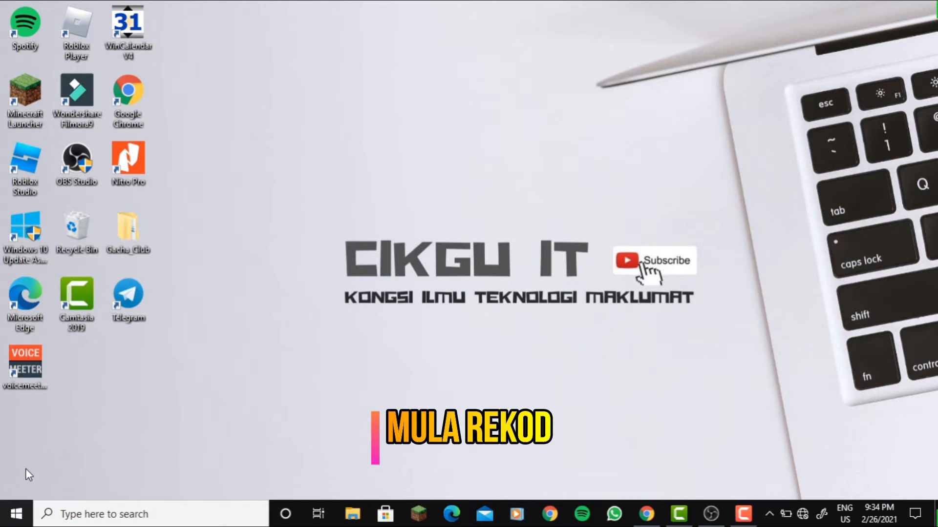
Step: Show the power options of the Windows Start menu while recording and close the menu again
{"action": "left_click", "coordinate": [16, 521]}
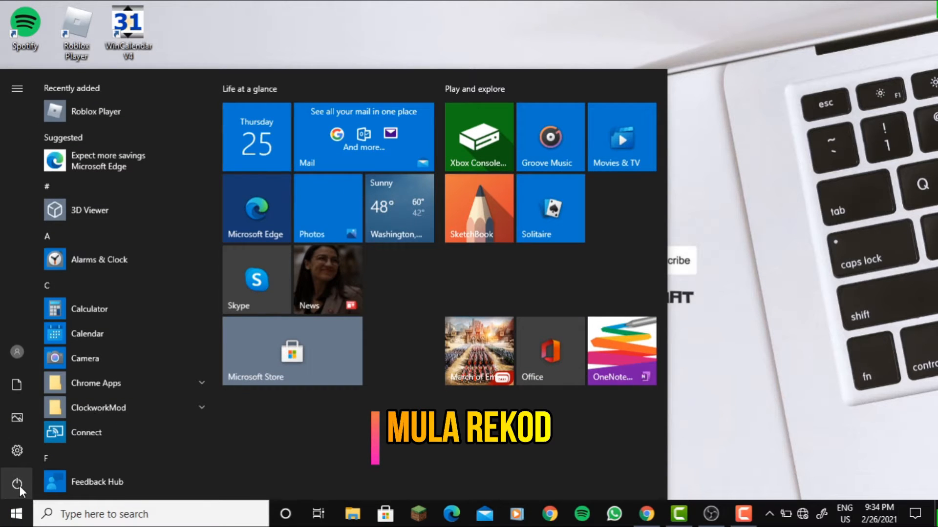
{"action": "mouse_move", "coordinate": [19, 486]}
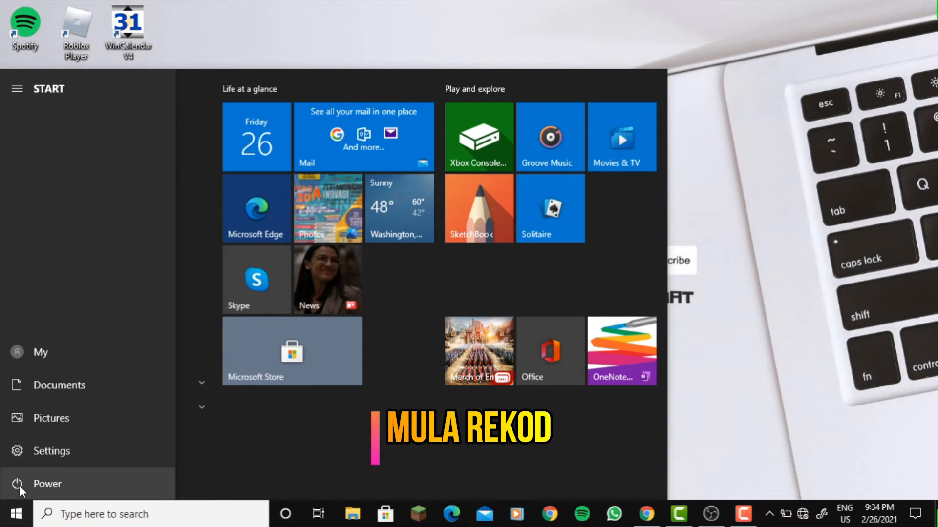
{"action": "left_click", "coordinate": [20, 485]}
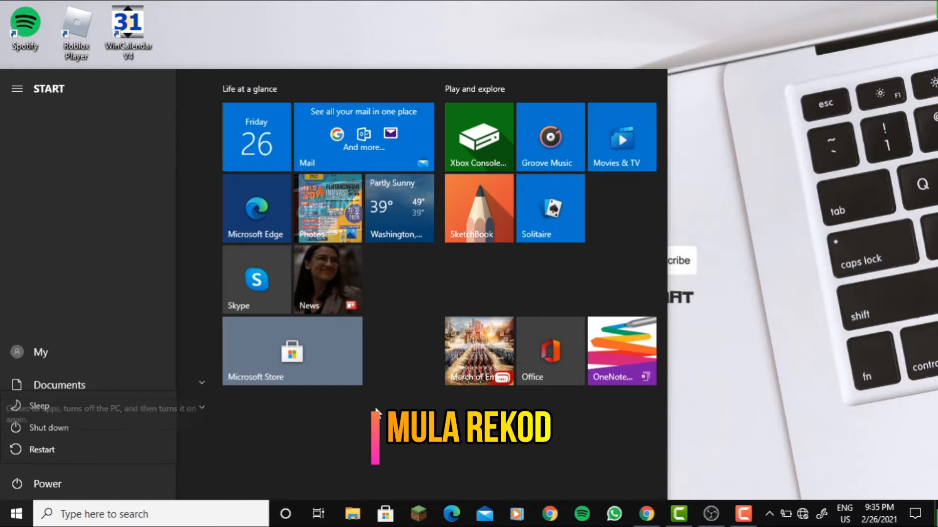
{"action": "left_click", "coordinate": [698, 319]}
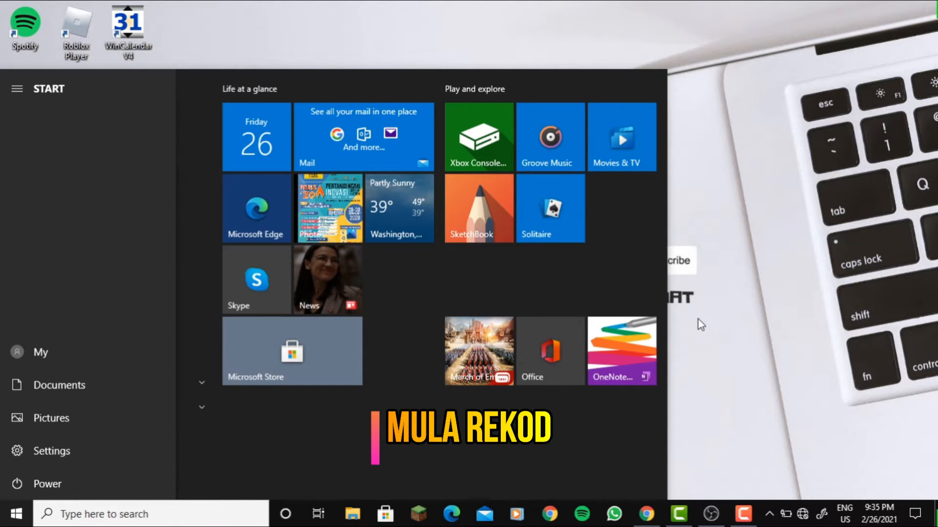
{"action": "left_click", "coordinate": [698, 320]}
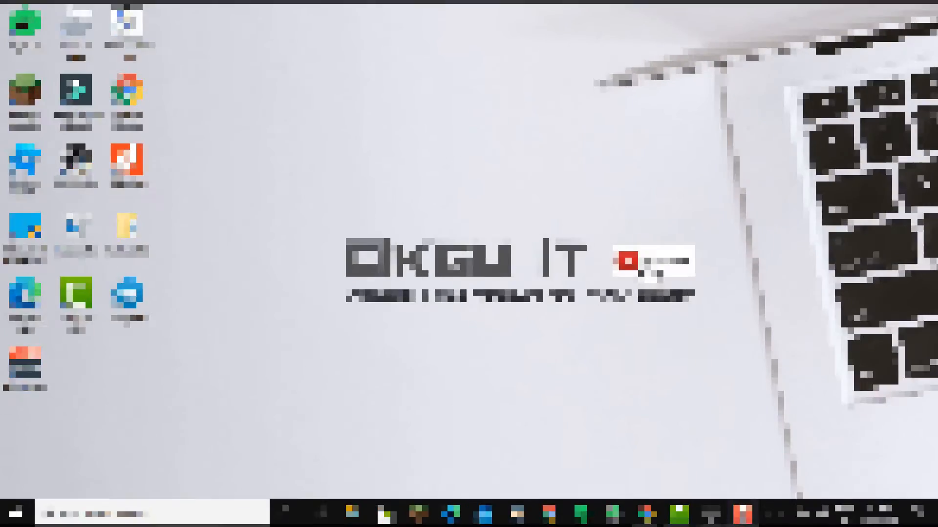
Step: Pause and resume the running screen recording, and stop it so it opens in the Camtasia editor
{"action": "left_click_drag", "start_coordinate": [716, 362], "coordinate": [552, 367]}
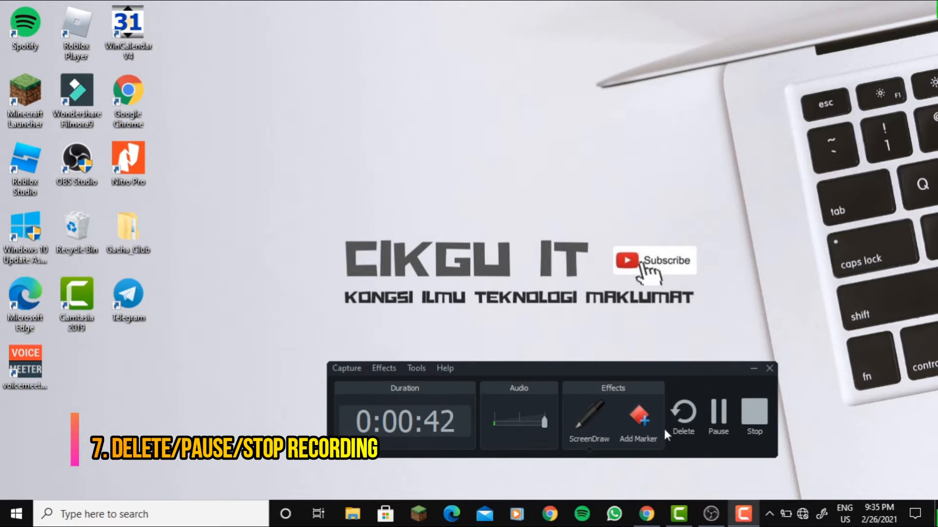
{"action": "left_click", "coordinate": [718, 415]}
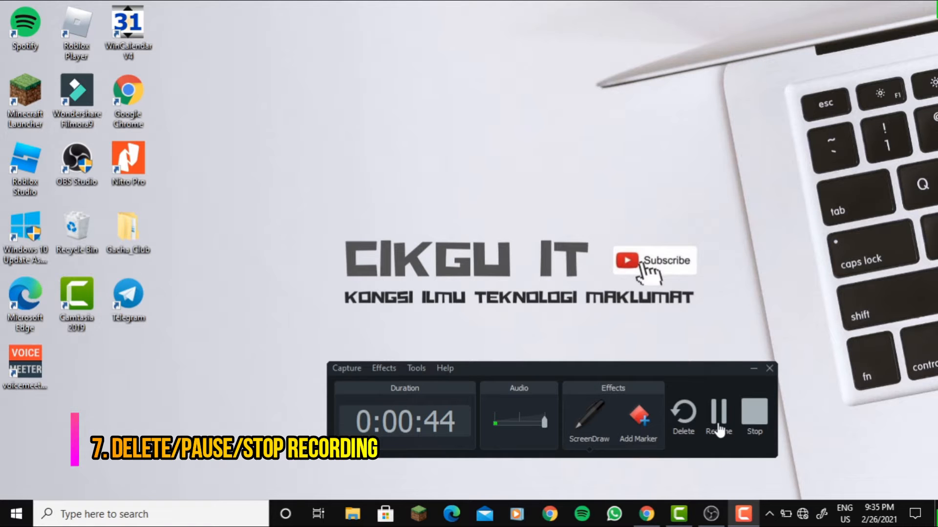
{"action": "left_click", "coordinate": [718, 424]}
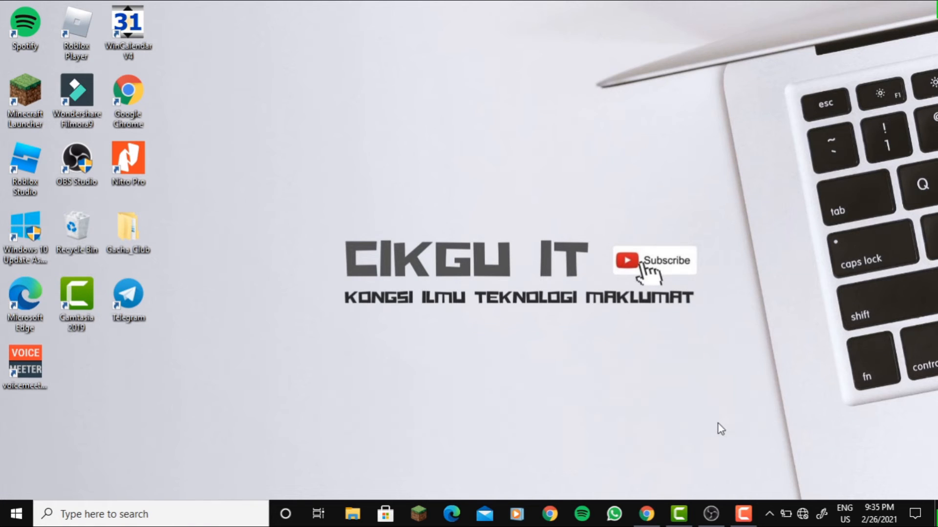
{"action": "left_click", "coordinate": [742, 514]}
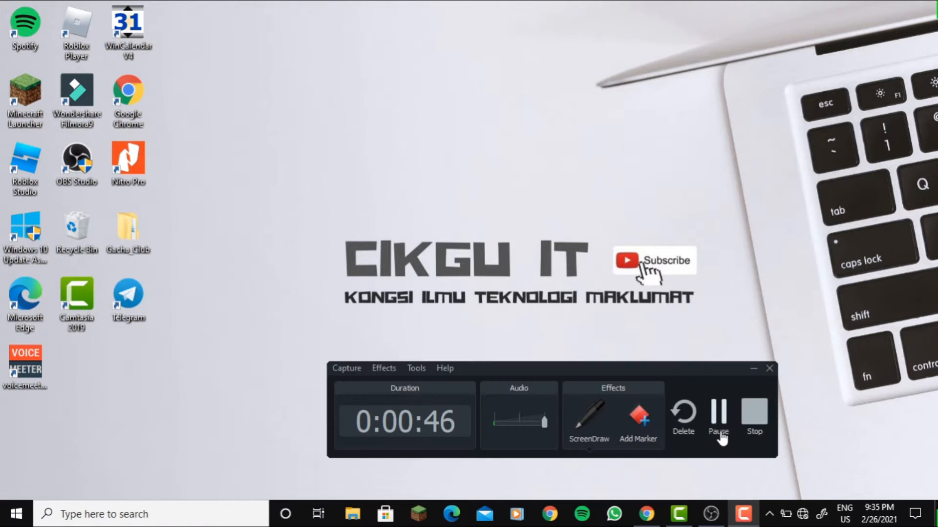
{"action": "left_click", "coordinate": [754, 418]}
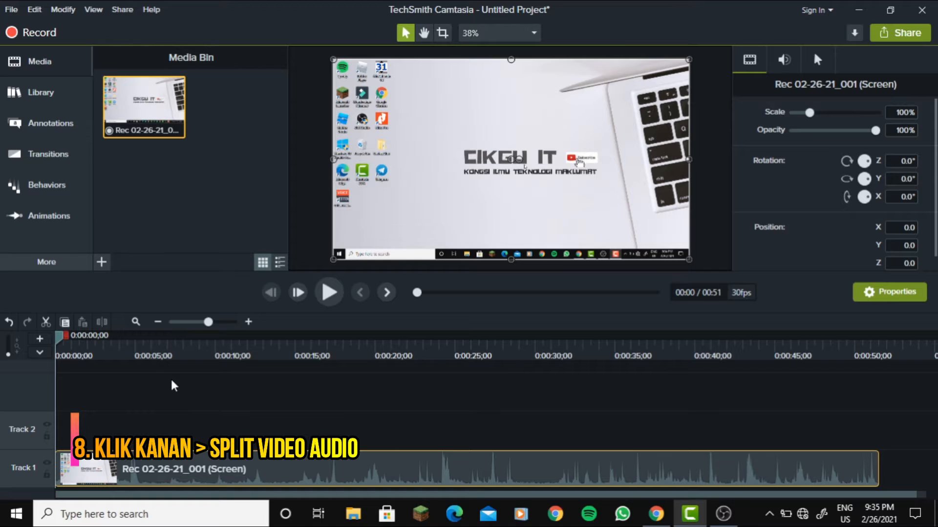
Step: Separate the audio and video of the screen recording on Track 1 and check each resulting clip individually
{"action": "right_click", "coordinate": [206, 468]}
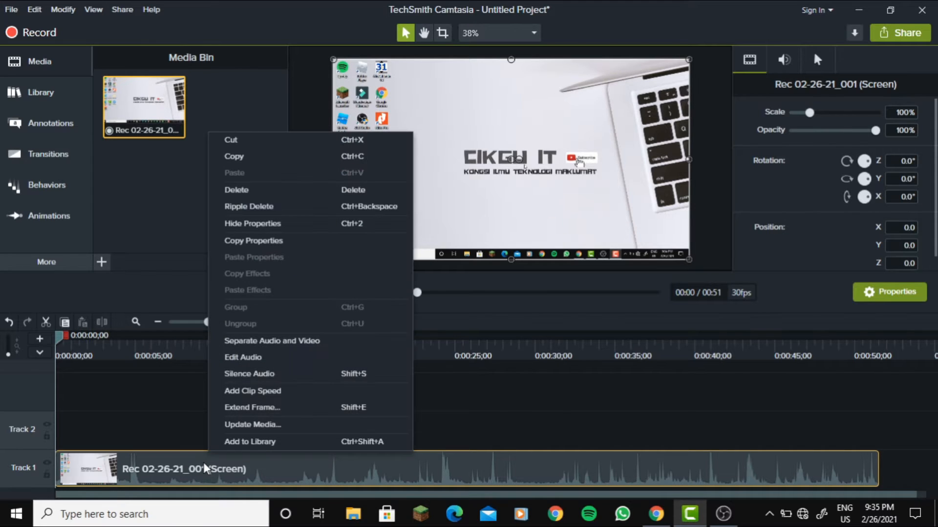
{"action": "left_click", "coordinate": [252, 343]}
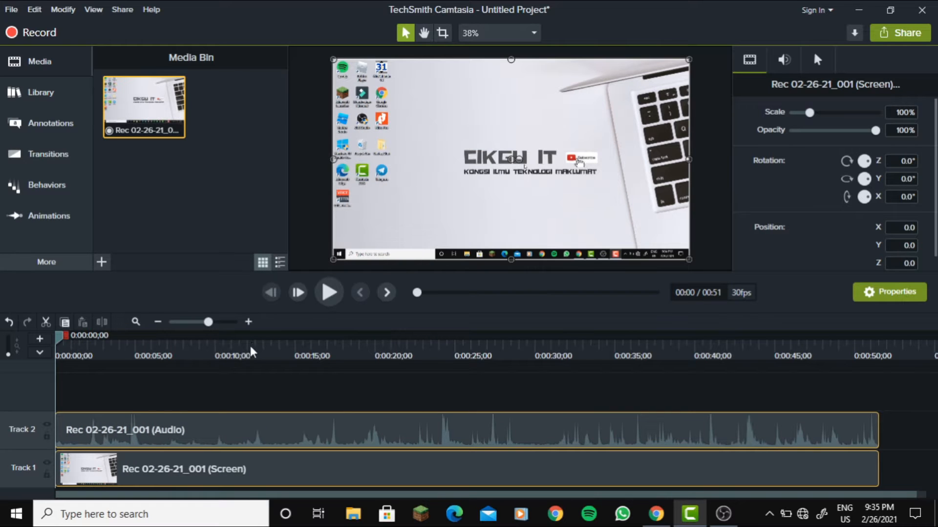
{"action": "left_click", "coordinate": [200, 430]}
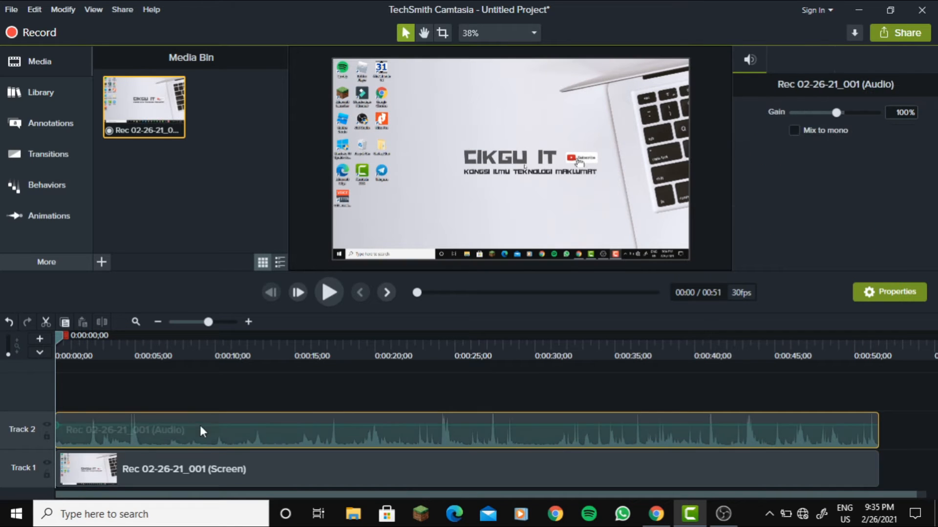
{"action": "left_click", "coordinate": [212, 461]}
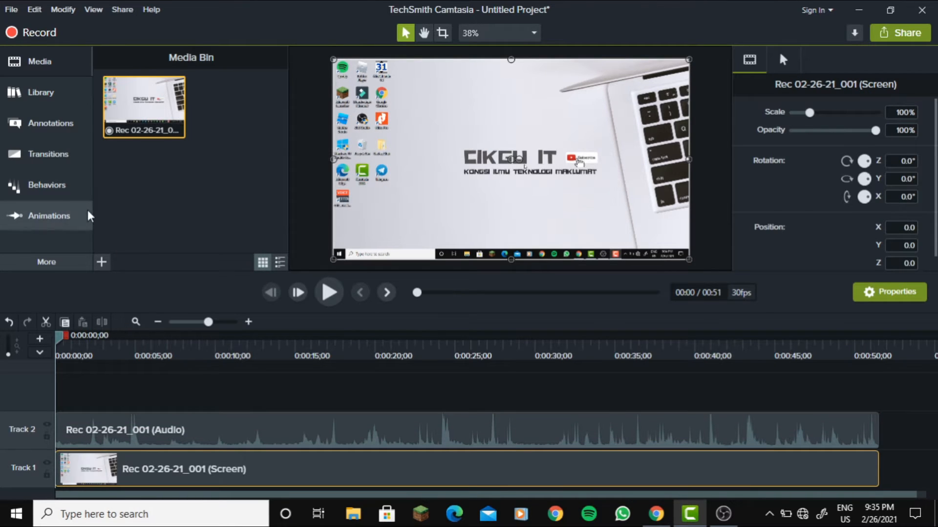
{"action": "left_click", "coordinate": [197, 390]}
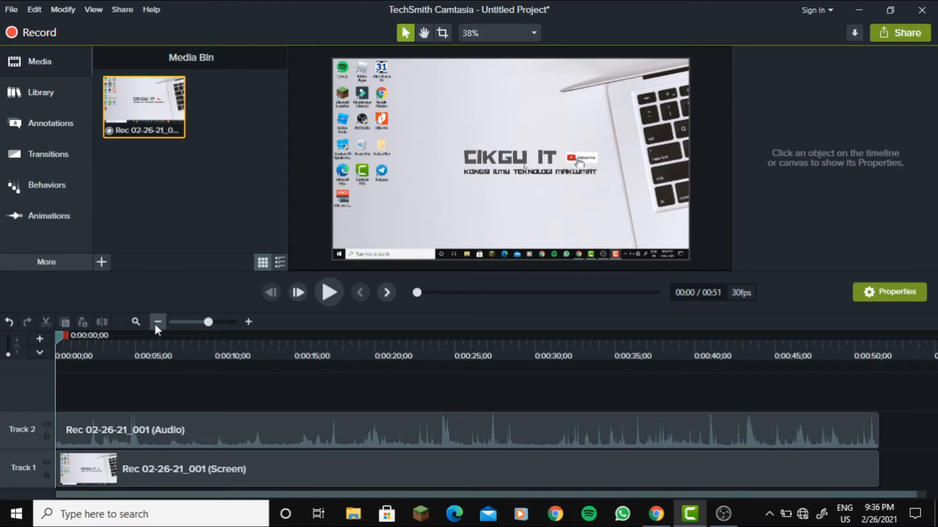
Step: Preview the first few seconds of the recording and return the playhead to the start of the timeline
{"action": "left_click", "coordinate": [157, 322]}
{"action": "left_click", "coordinate": [158, 322]}
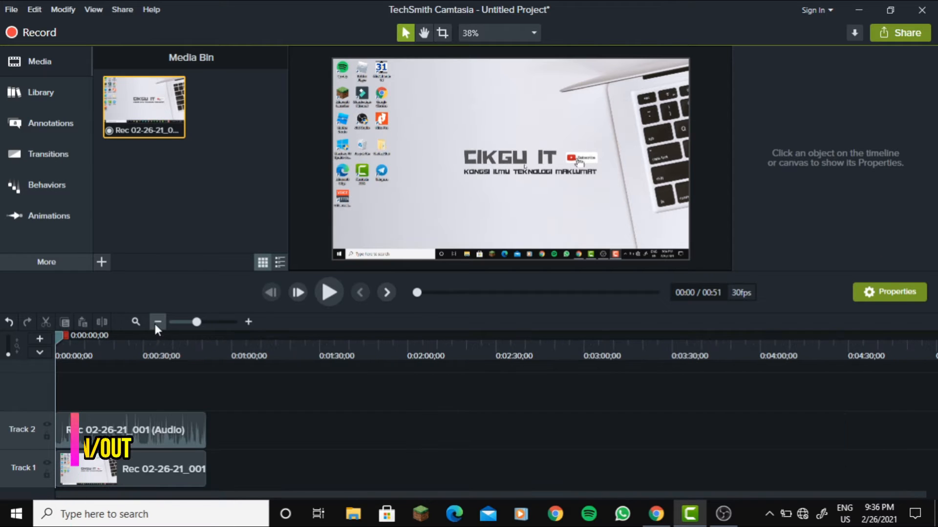
{"action": "left_click", "coordinate": [248, 322]}
{"action": "left_click", "coordinate": [248, 321]}
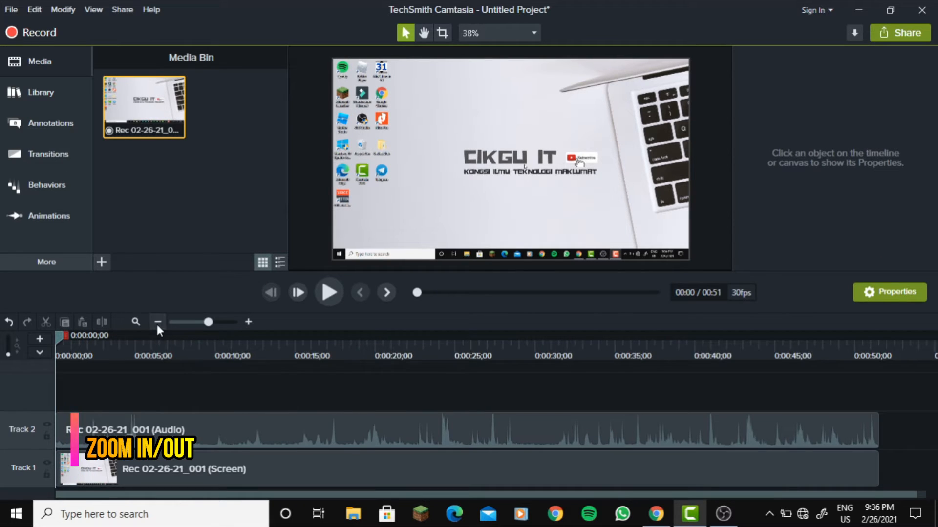
{"action": "left_click", "coordinate": [158, 322]}
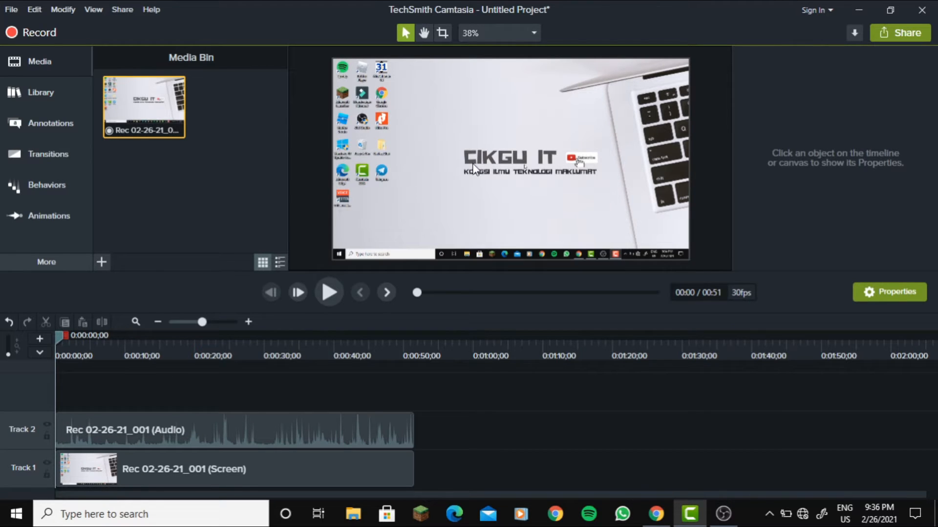
{"action": "left_click", "coordinate": [328, 293]}
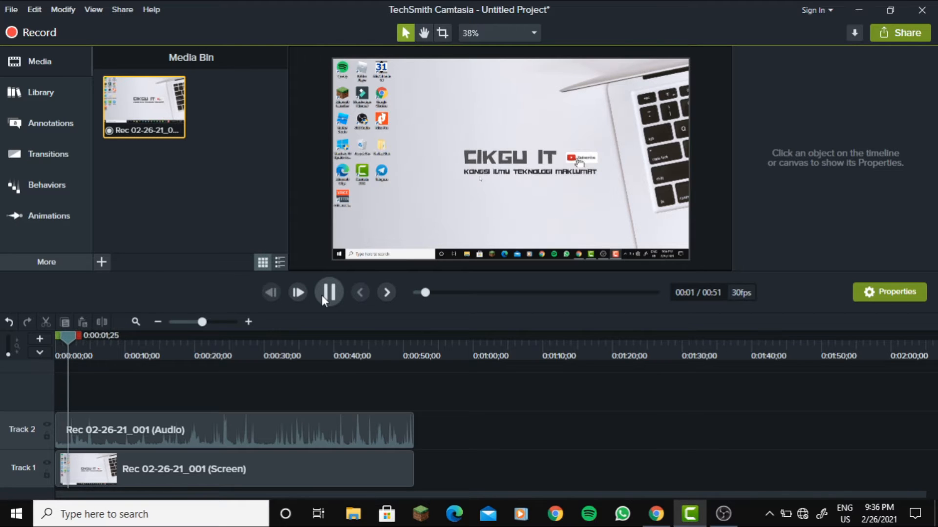
{"action": "left_click", "coordinate": [321, 295]}
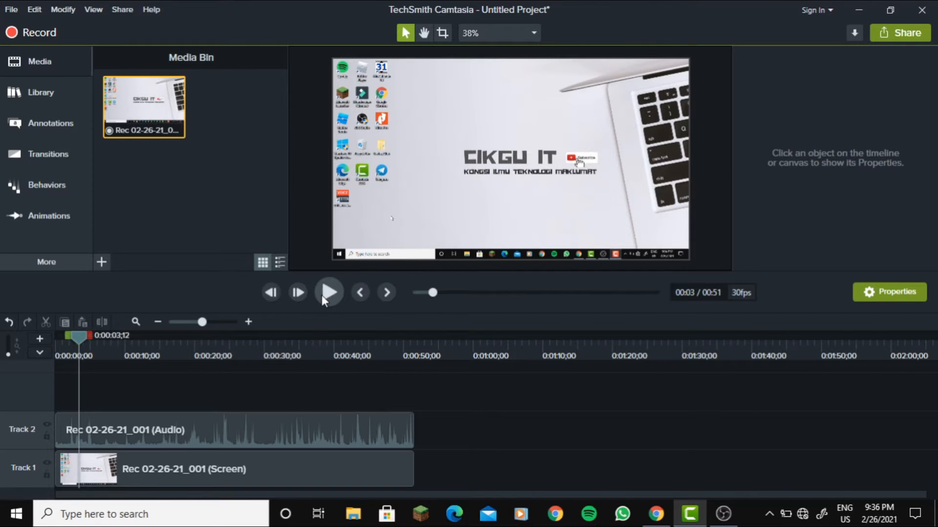
{"action": "left_click_drag", "start_coordinate": [86, 341], "coordinate": [55, 340]}
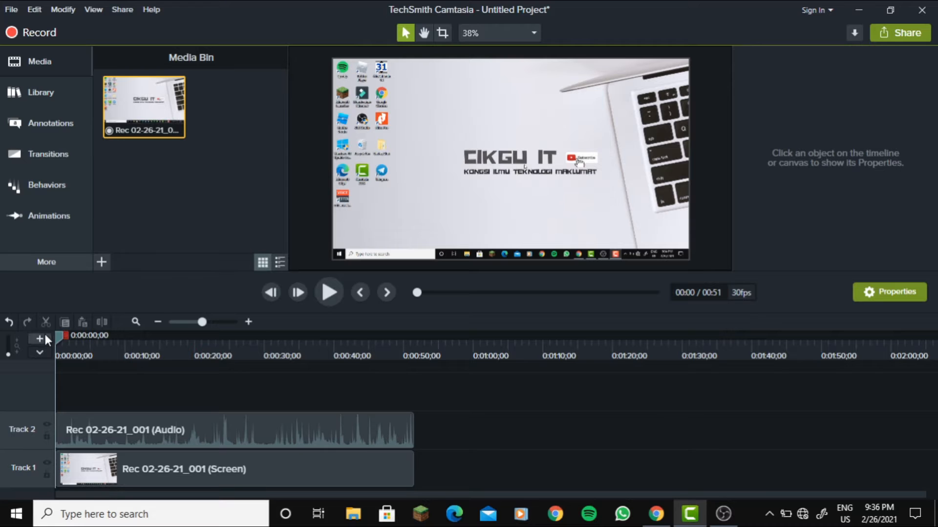
Step: Browse the Camtasia 2019 library folders, including Music Tracks and Outros, and expand the Intros folder
{"action": "left_click", "coordinate": [41, 64]}
{"action": "left_click", "coordinate": [41, 64]}
{"action": "left_click", "coordinate": [43, 102]}
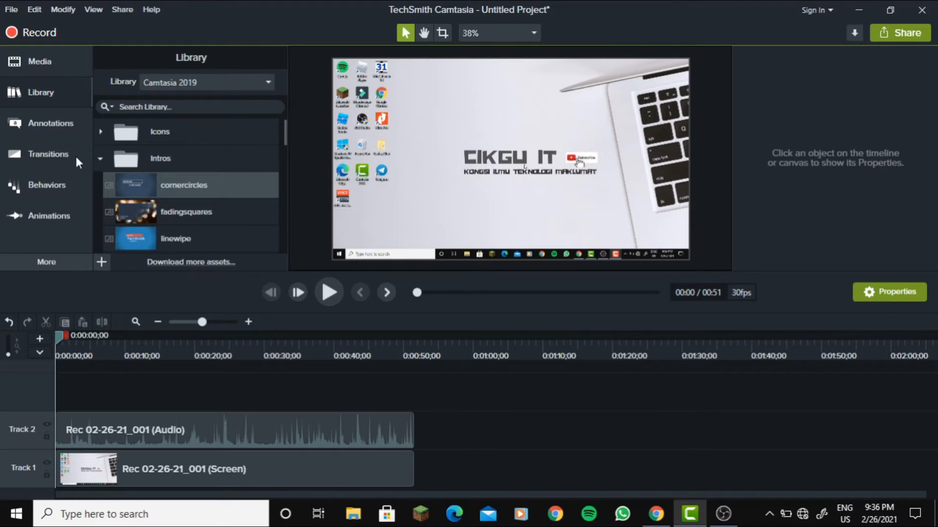
{"action": "left_click", "coordinate": [100, 160]}
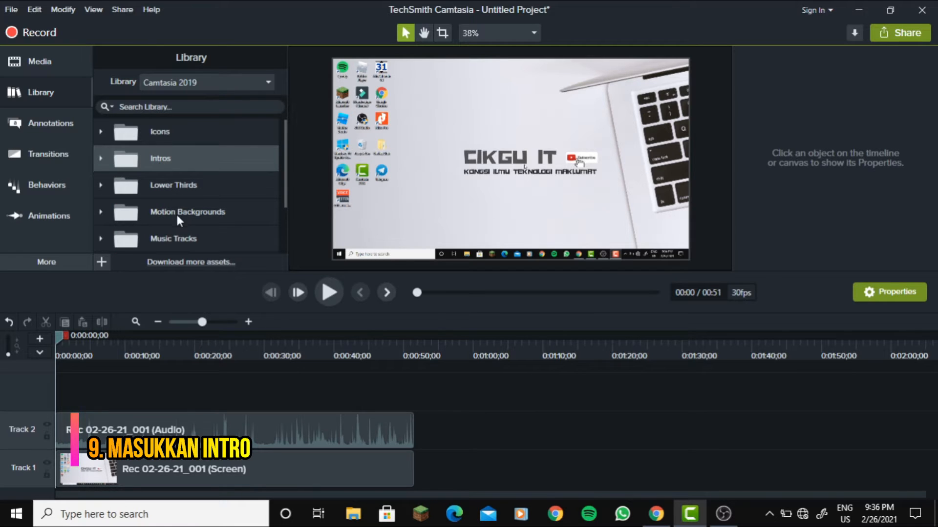
{"action": "left_click", "coordinate": [177, 239]}
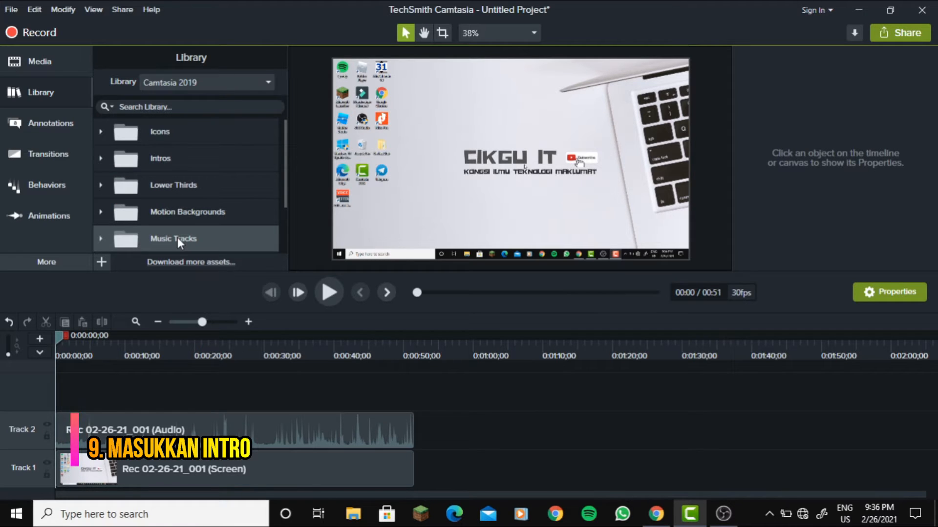
{"action": "scroll", "coordinate": [178, 238], "scroll_direction": "down", "scroll_amount": 2}
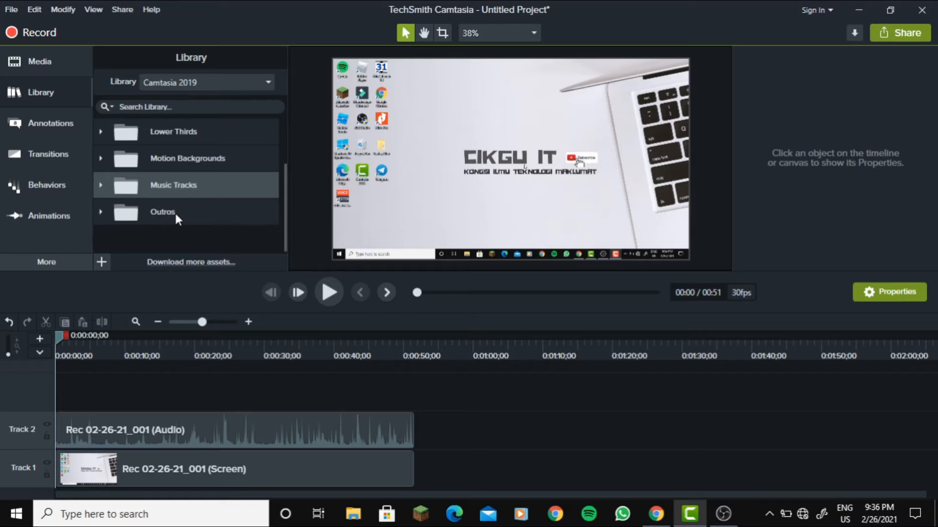
{"action": "left_click", "coordinate": [175, 212]}
{"action": "scroll", "coordinate": [174, 213], "scroll_direction": "up", "scroll_amount": 2}
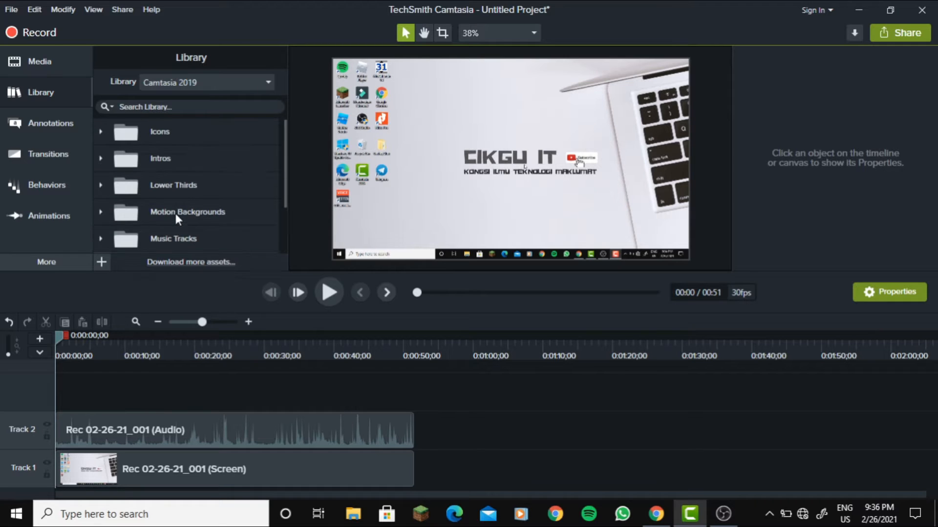
{"action": "left_click", "coordinate": [101, 158]}
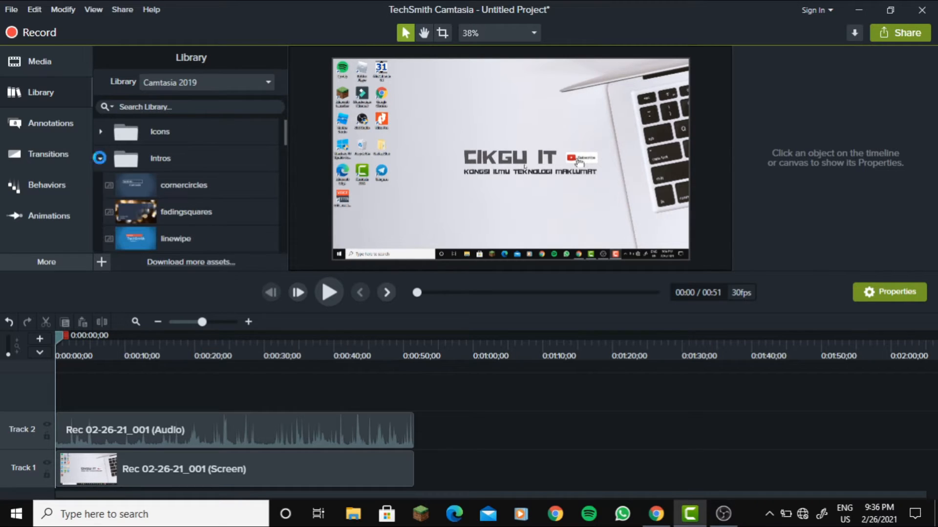
Step: Preview the cornercircles intro and place it at the start of Track 1, with the recording's audio and screen clips directly after it
{"action": "double_click", "coordinate": [177, 187]}
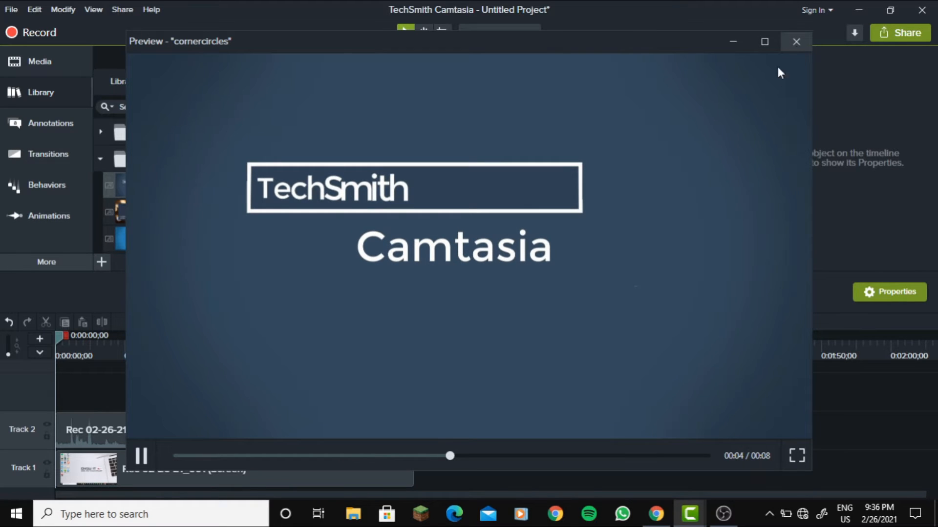
{"action": "left_click", "coordinate": [796, 43]}
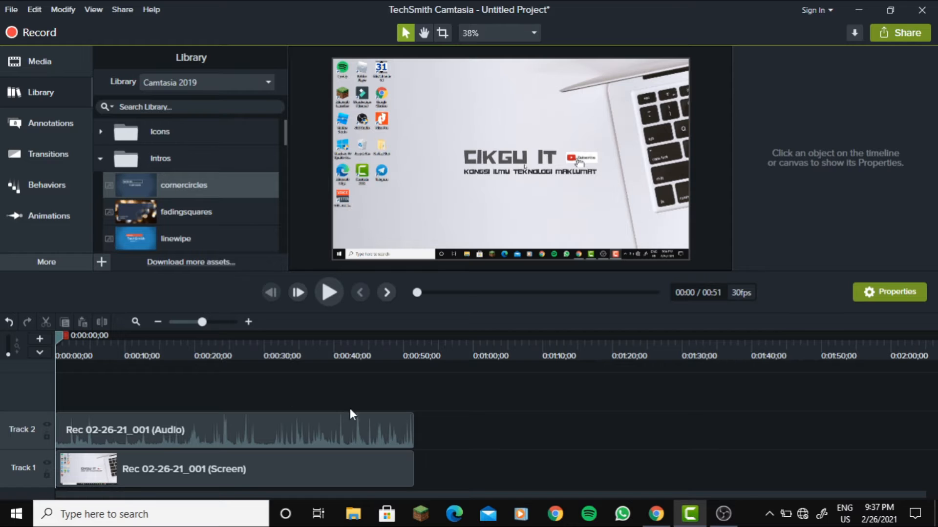
{"action": "left_click_drag", "start_coordinate": [432, 395], "coordinate": [379, 473]}
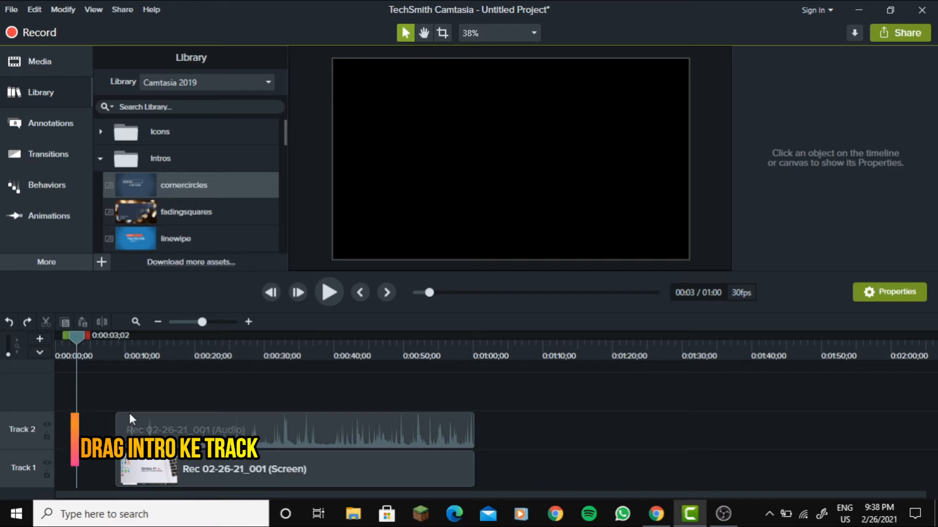
{"action": "left_click_drag", "start_coordinate": [79, 431], "coordinate": [40, 489]}
{"action": "left_click_drag", "start_coordinate": [482, 385], "coordinate": [415, 477]}
{"action": "left_click", "coordinate": [83, 471]}
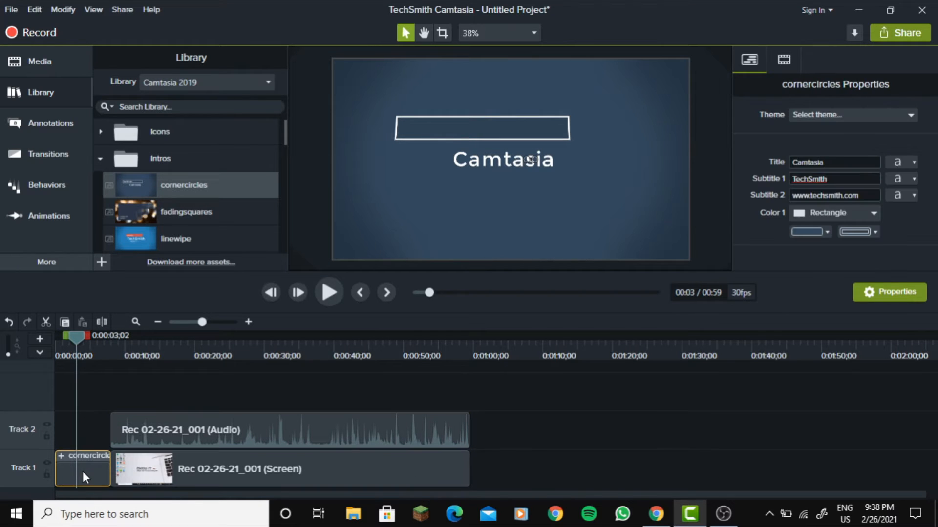
Step: Replace the "Camtasia" title text in the cornercircles intro with "welcome"
{"action": "left_click", "coordinate": [482, 160]}
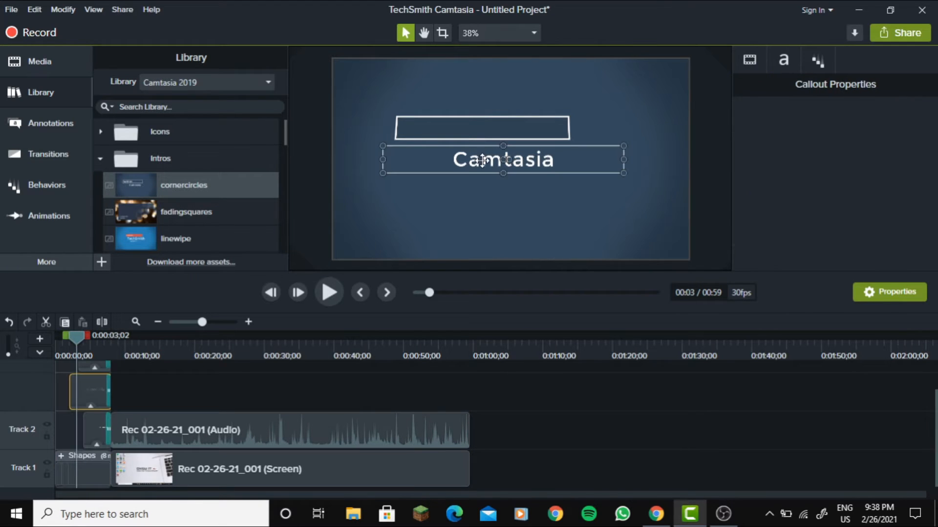
{"action": "double_click", "coordinate": [482, 160]}
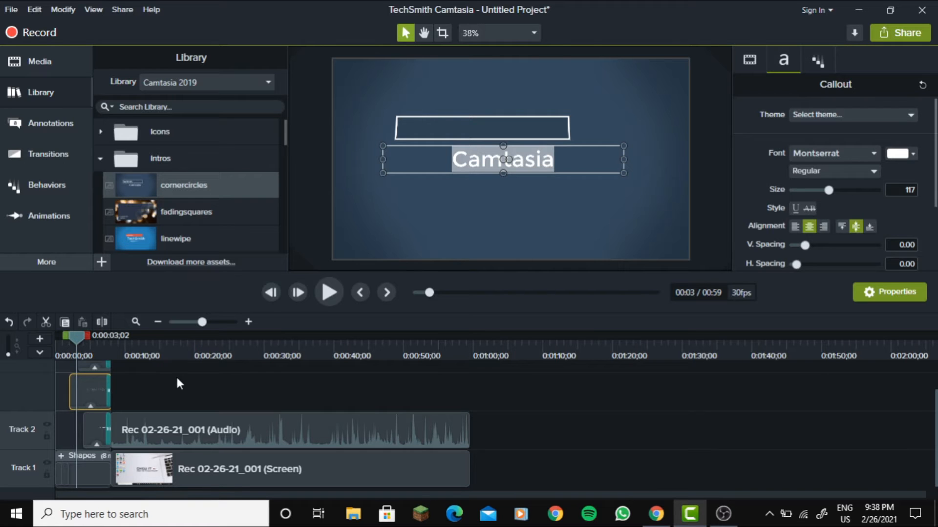
{"action": "left_click", "coordinate": [176, 375]}
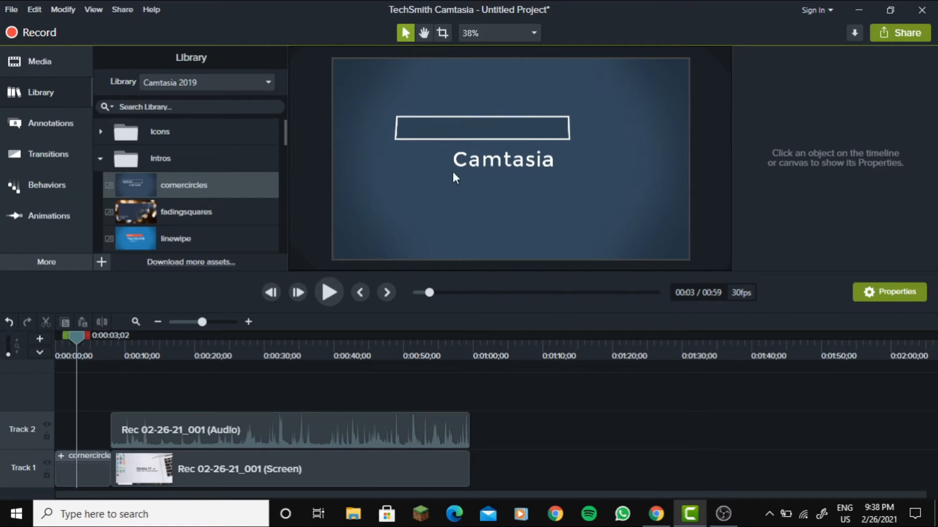
{"action": "left_click", "coordinate": [461, 160]}
{"action": "double_click", "coordinate": [462, 160]}
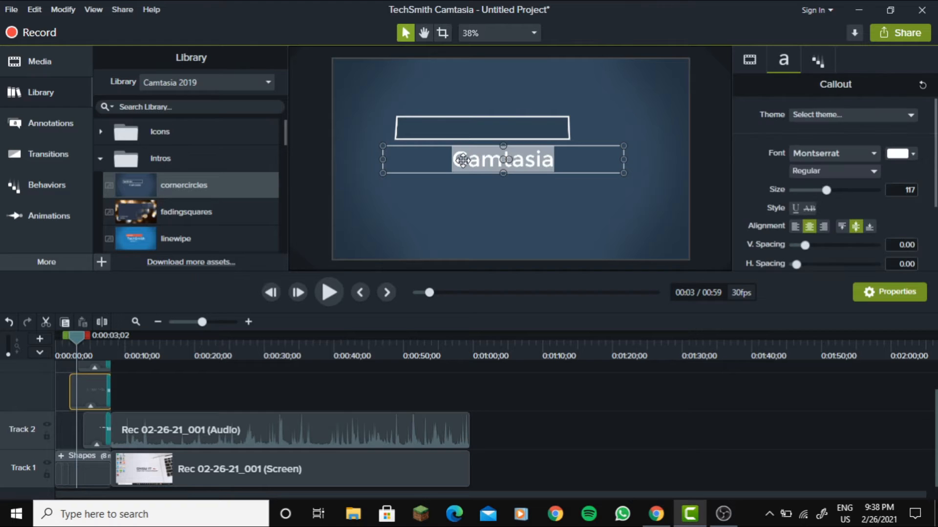
{"action": "type", "text": "welcome"}
{"action": "left_click", "coordinate": [511, 421]}
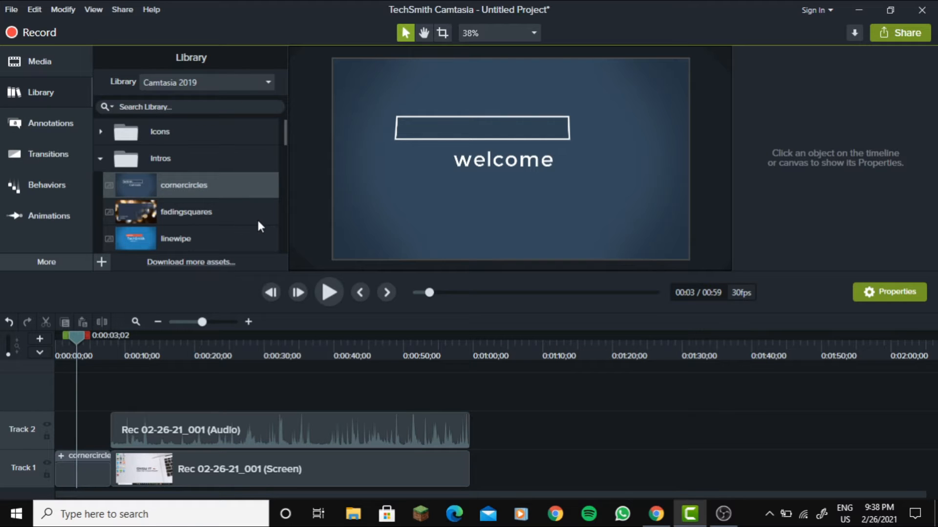
Step: Collapse the Intros folder and add a red rectangular speech-bubble callout on Track 3, aligned with the start of the screen recording
{"action": "left_click", "coordinate": [99, 159]}
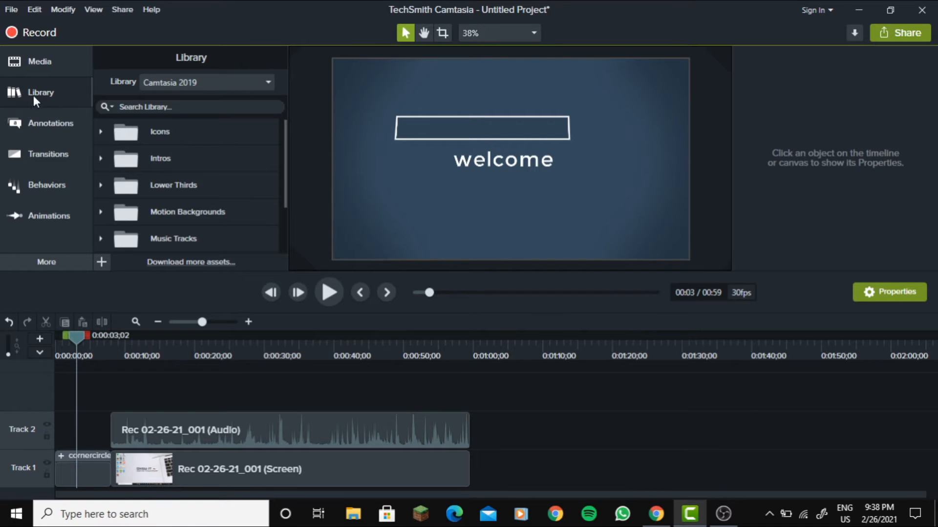
{"action": "left_click", "coordinate": [41, 123]}
{"action": "left_click", "coordinate": [40, 122]}
{"action": "left_click", "coordinate": [40, 122]}
{"action": "left_click", "coordinate": [40, 122]}
{"action": "left_click", "coordinate": [40, 122]}
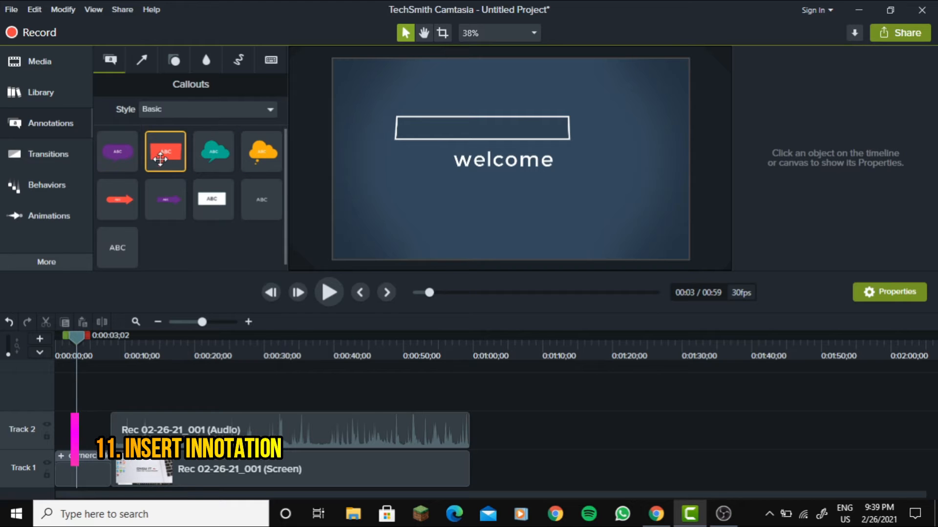
{"action": "left_click_drag", "start_coordinate": [159, 158], "coordinate": [110, 395]}
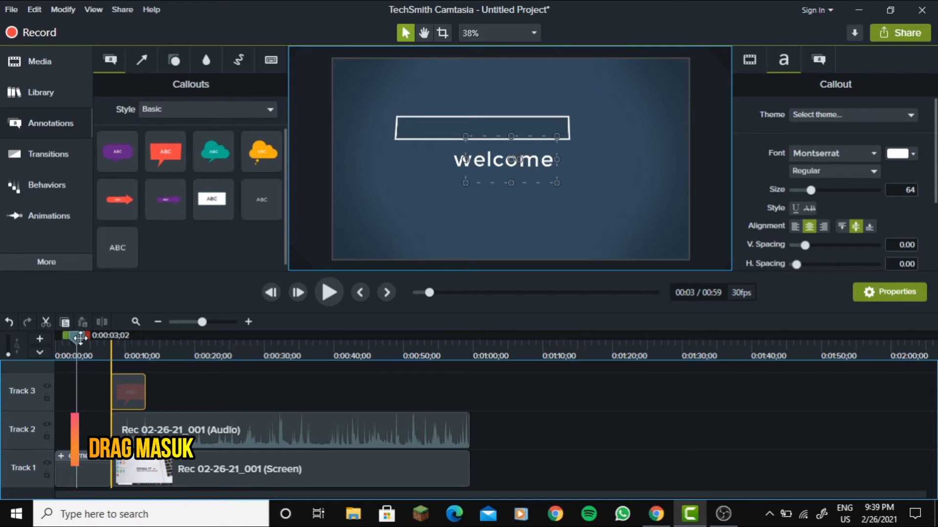
Step: Move the red callout to the upper-right area of the video frame and change its text to "Hi!"
{"action": "left_click_drag", "start_coordinate": [78, 338], "coordinate": [129, 345]}
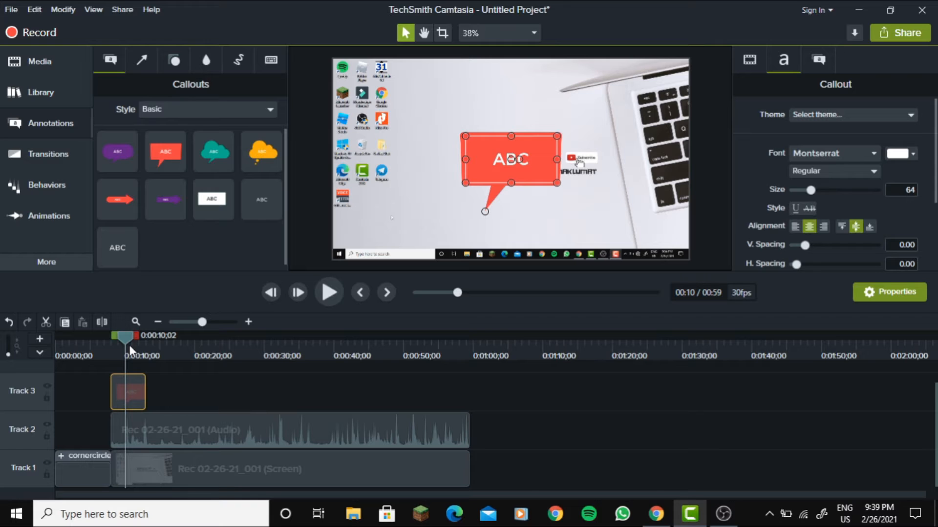
{"action": "left_click_drag", "start_coordinate": [511, 160], "coordinate": [628, 101]}
{"action": "double_click", "coordinate": [606, 102]}
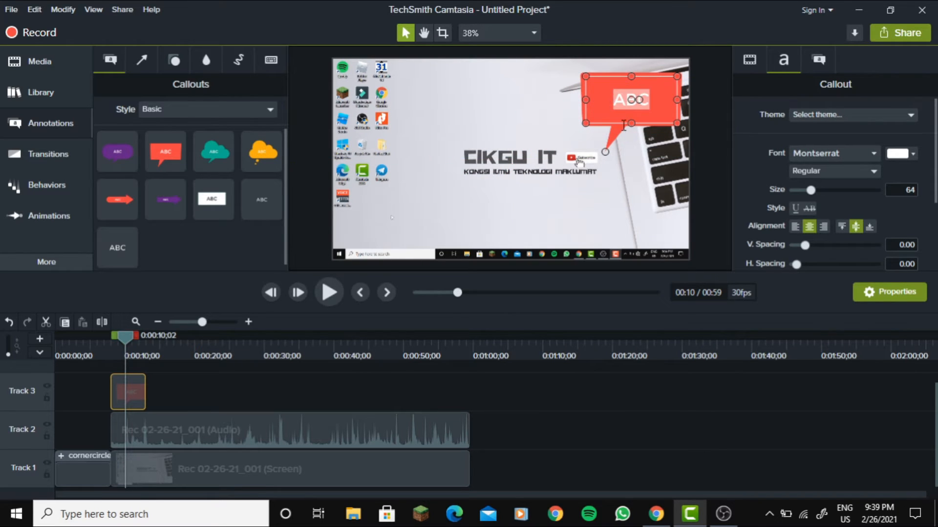
{"action": "left_click", "coordinate": [912, 153]}
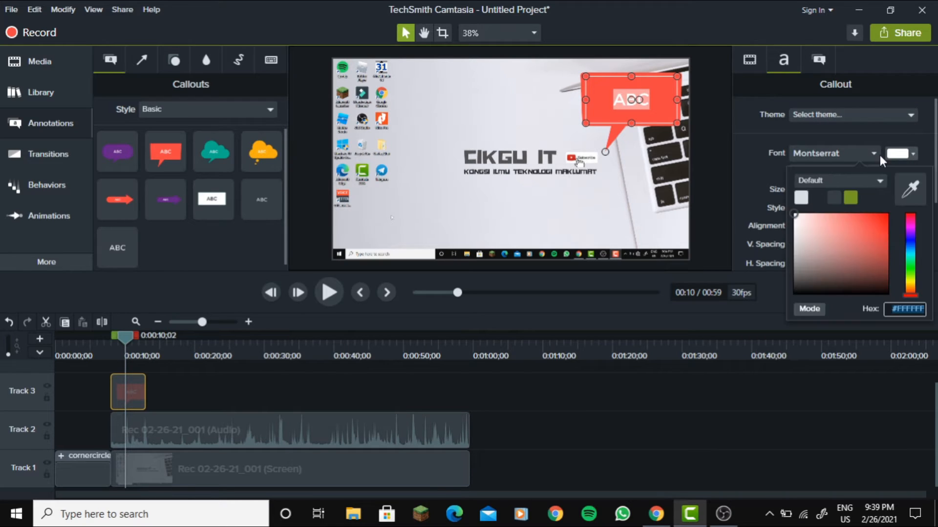
{"action": "left_click", "coordinate": [913, 153]}
{"action": "left_click", "coordinate": [911, 291]}
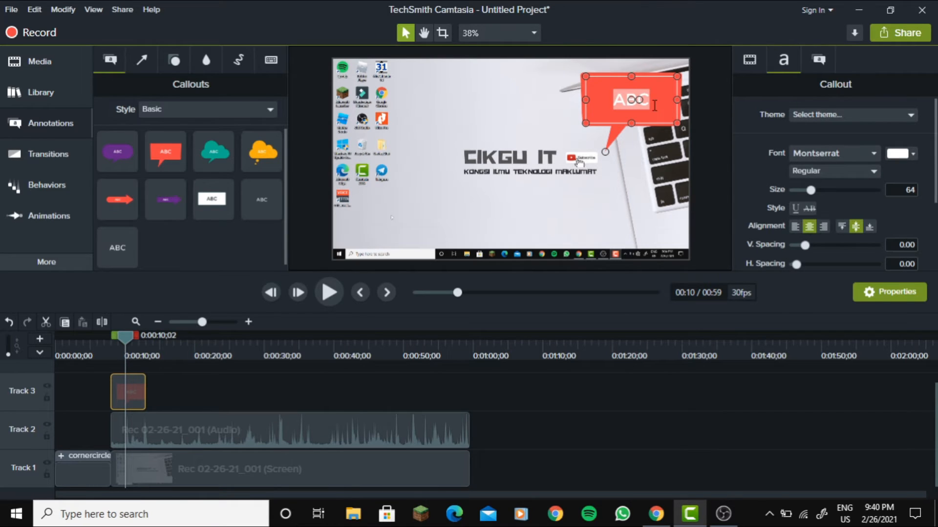
{"action": "key", "text": "BackSpace"}
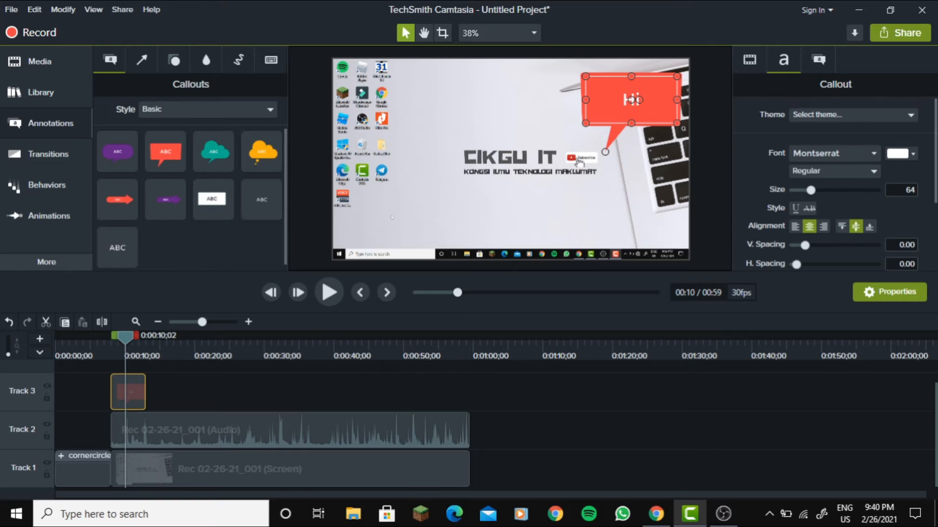
{"action": "type", "text": "Hi!"}
{"action": "left_click", "coordinate": [638, 168]}
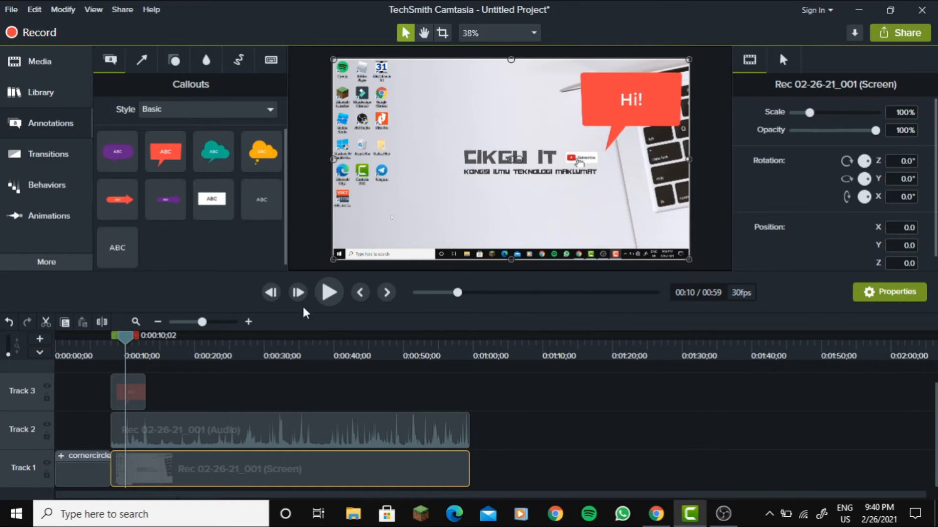
Step: Try lengthening the "Hi!" callout clip on Track 3 and trim it back to its original duration
{"action": "left_click", "coordinate": [122, 385]}
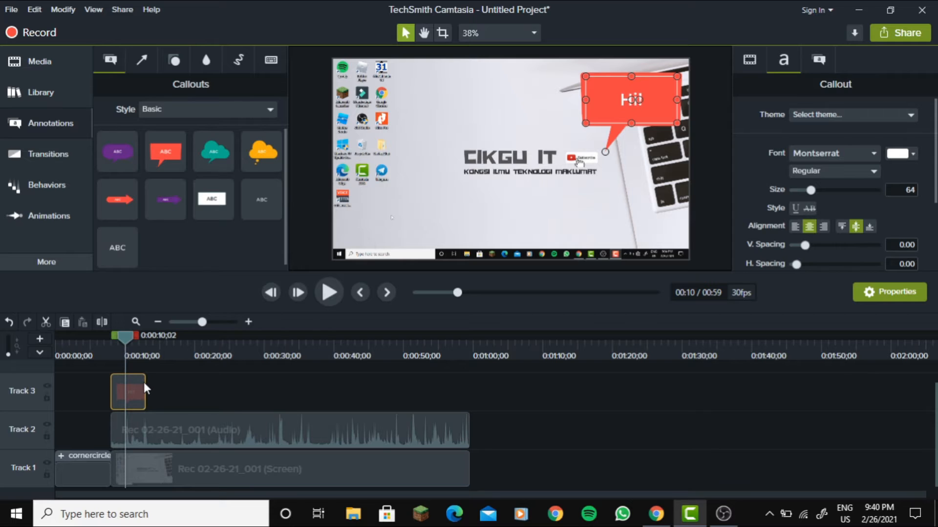
{"action": "left_click_drag", "start_coordinate": [145, 383], "coordinate": [170, 383]}
{"action": "left_click_drag", "start_coordinate": [125, 337], "coordinate": [146, 338]}
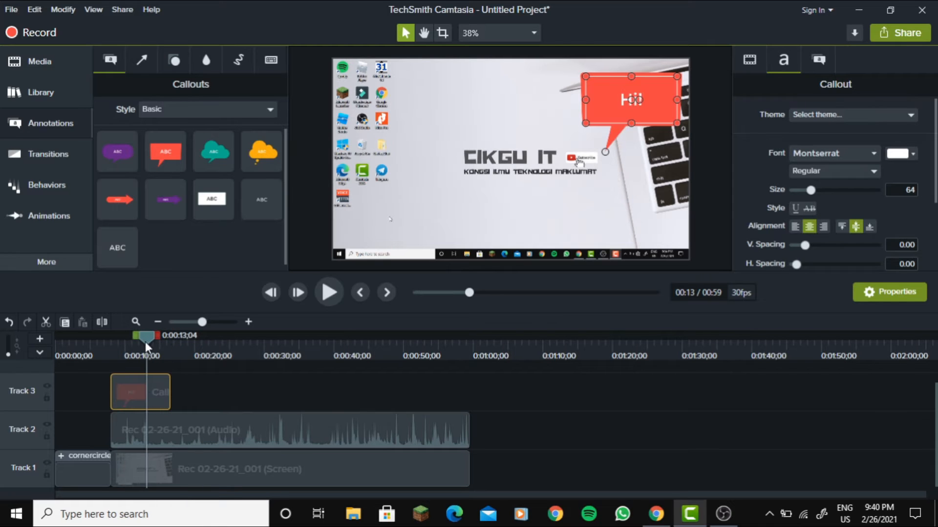
{"action": "left_click_drag", "start_coordinate": [169, 391], "coordinate": [145, 391]}
{"action": "left_click_drag", "start_coordinate": [148, 337], "coordinate": [135, 342]}
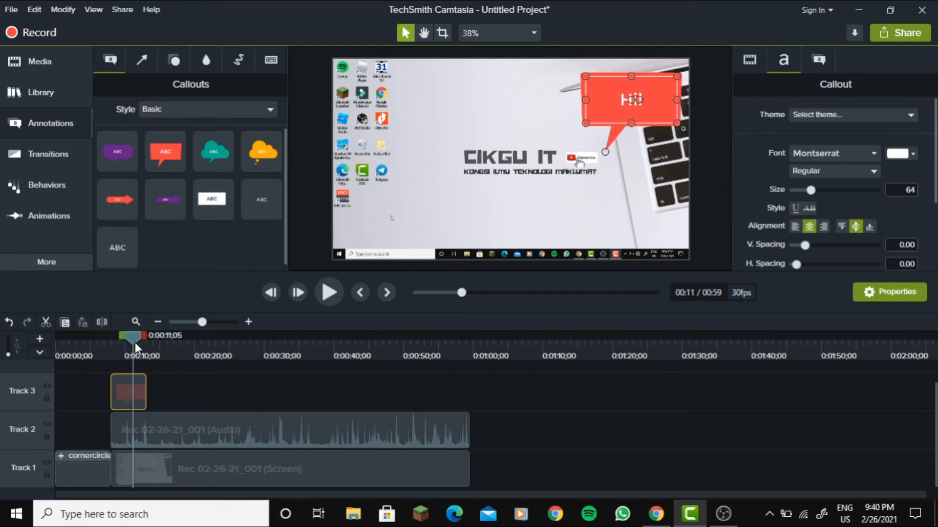
Step: Look through the annotation categories and add a Sketch Motion rectangle on Track 4 above the callout clip
{"action": "left_click", "coordinate": [144, 60]}
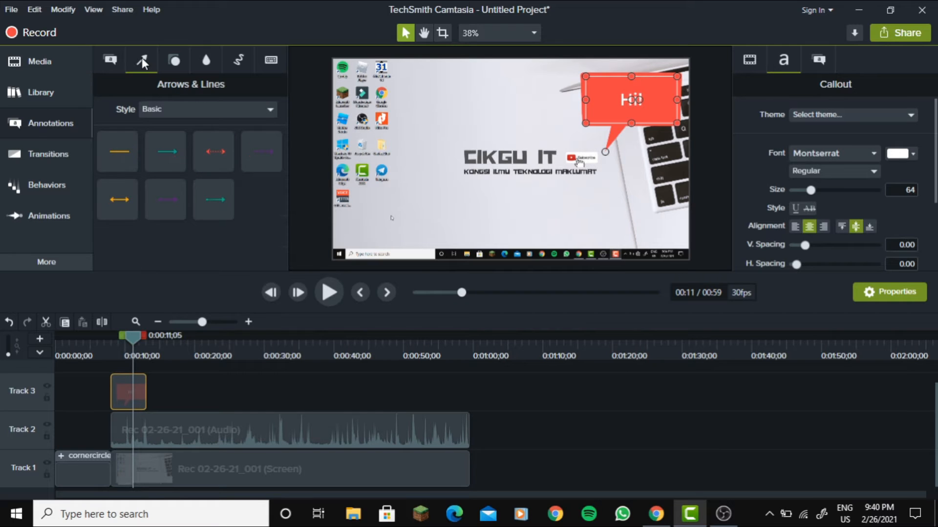
{"action": "left_click", "coordinate": [171, 64]}
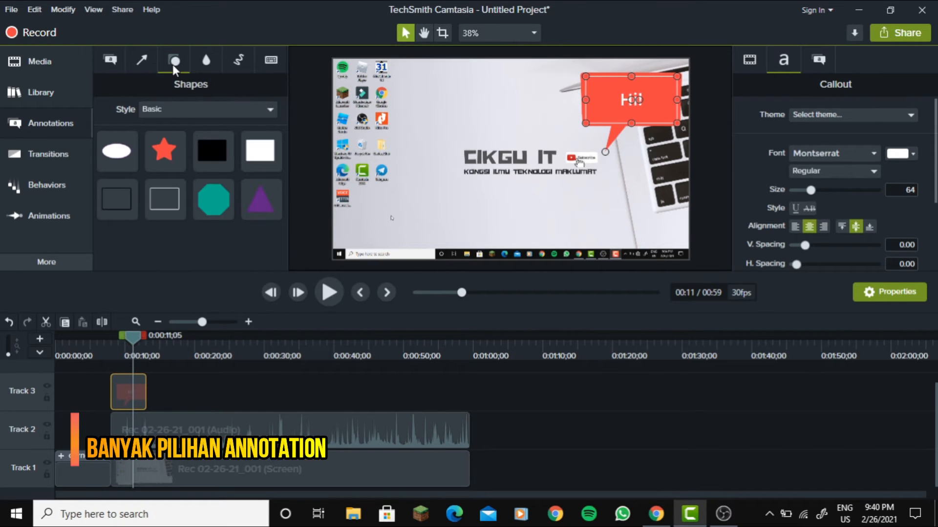
{"action": "left_click", "coordinate": [205, 61]}
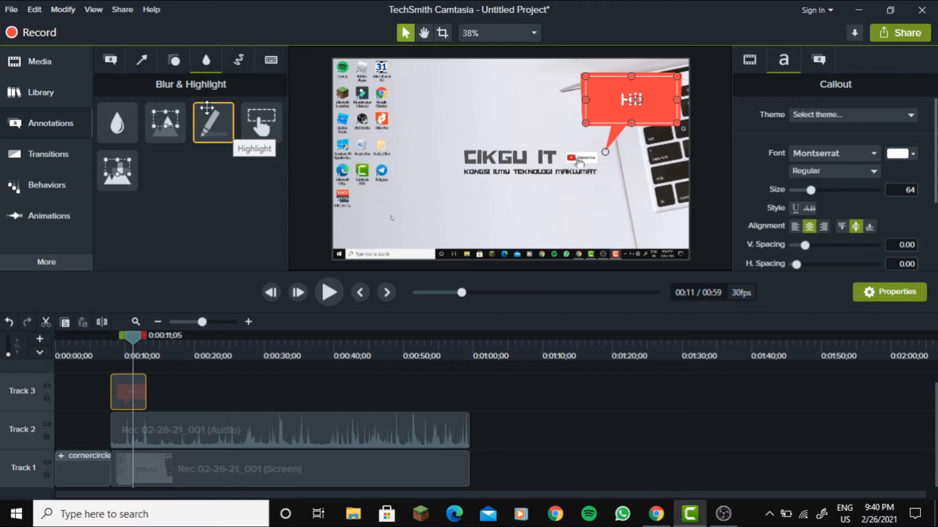
{"action": "left_click", "coordinate": [241, 60]}
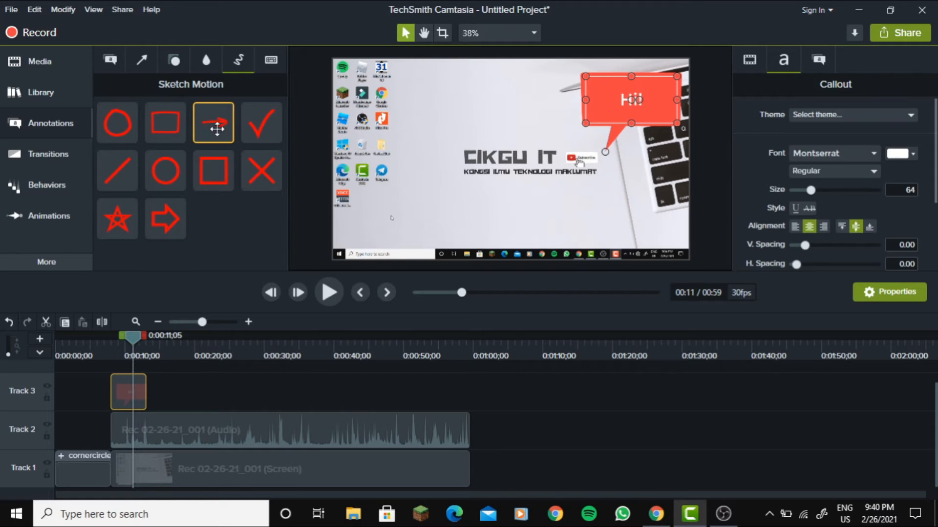
{"action": "mouse_move", "coordinate": [166, 127]}
{"action": "left_mouse_down"}
{"action": "mouse_move", "coordinate": [184, 195]}
{"action": "mouse_move", "coordinate": [197, 397]}
{"action": "mouse_move", "coordinate": [161, 397]}
{"action": "mouse_move", "coordinate": [149, 367]}
{"action": "mouse_move", "coordinate": [116, 371]}
{"action": "left_mouse_up"}
Step: Widen the sketched rectangle on both sides so it frames the CIKGU IT heading and its subtitle
{"action": "left_click_drag", "start_coordinate": [135, 336], "coordinate": [119, 339]}
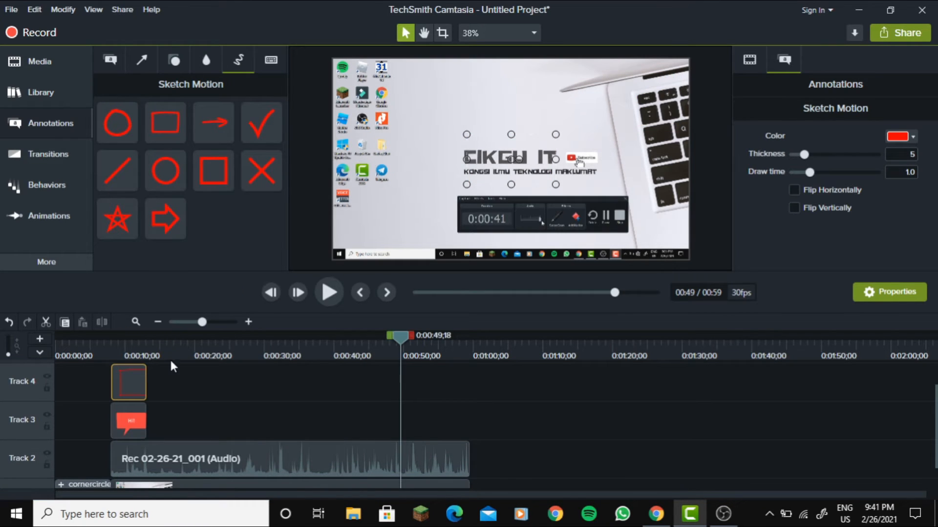
{"action": "left_click", "coordinate": [126, 347]}
{"action": "left_click_drag", "start_coordinate": [467, 159], "coordinate": [455, 159]}
{"action": "left_click_drag", "start_coordinate": [556, 159], "coordinate": [611, 159]}
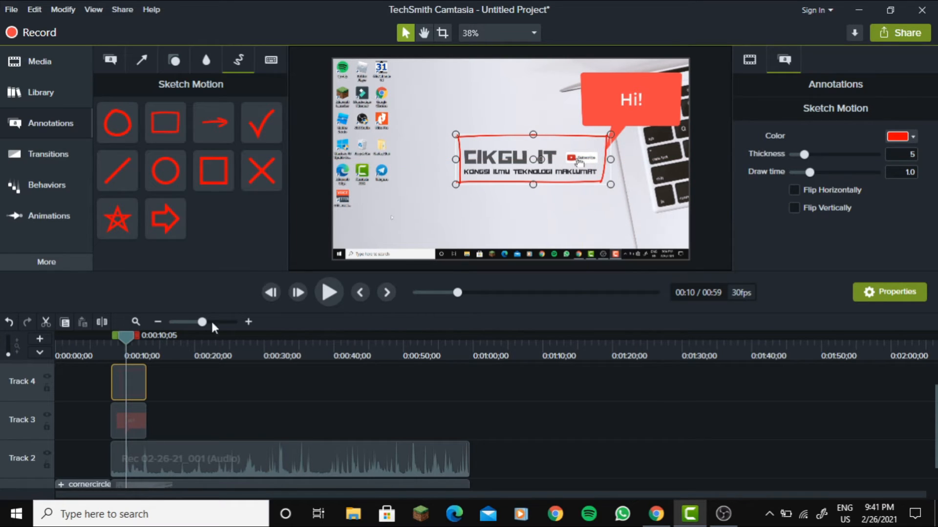
Step: Add a Pixelate annotation on Track 4 at about 16 seconds and widen it over the CIKGU IT heading
{"action": "mouse_move", "coordinate": [128, 336]}
{"action": "left_mouse_down"}
{"action": "mouse_move", "coordinate": [114, 337]}
{"action": "mouse_move", "coordinate": [155, 339]}
{"action": "left_mouse_up"}
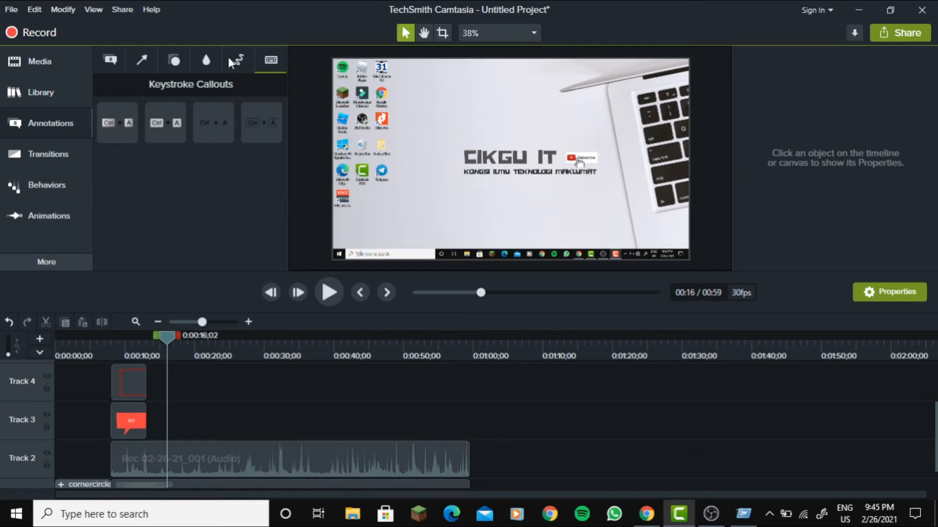
{"action": "left_click", "coordinate": [241, 60]}
{"action": "left_click", "coordinate": [209, 61]}
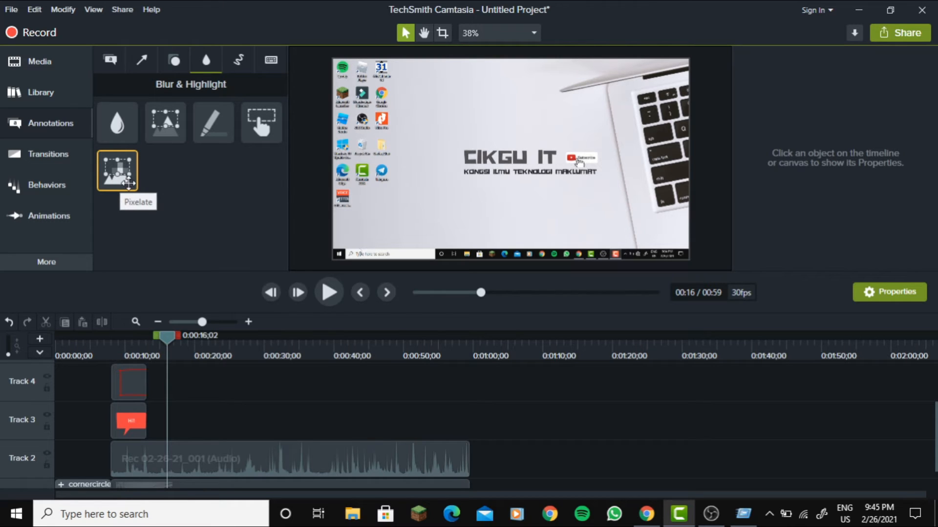
{"action": "left_click_drag", "start_coordinate": [111, 171], "coordinate": [175, 382]}
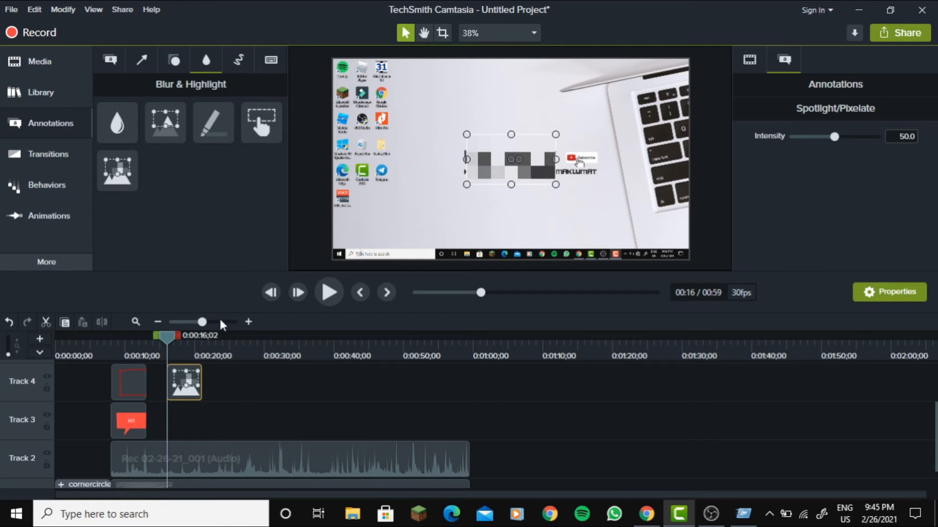
{"action": "left_click_drag", "start_coordinate": [165, 339], "coordinate": [208, 333]}
{"action": "left_click_drag", "start_coordinate": [556, 159], "coordinate": [603, 159]}
Step: Delete the Pixelate annotation from Track 4 and return the playhead to about 15 seconds
{"action": "mouse_move", "coordinate": [195, 334]}
{"action": "left_mouse_down"}
{"action": "mouse_move", "coordinate": [171, 336]}
{"action": "mouse_move", "coordinate": [226, 336]}
{"action": "mouse_move", "coordinate": [212, 339]}
{"action": "left_mouse_up"}
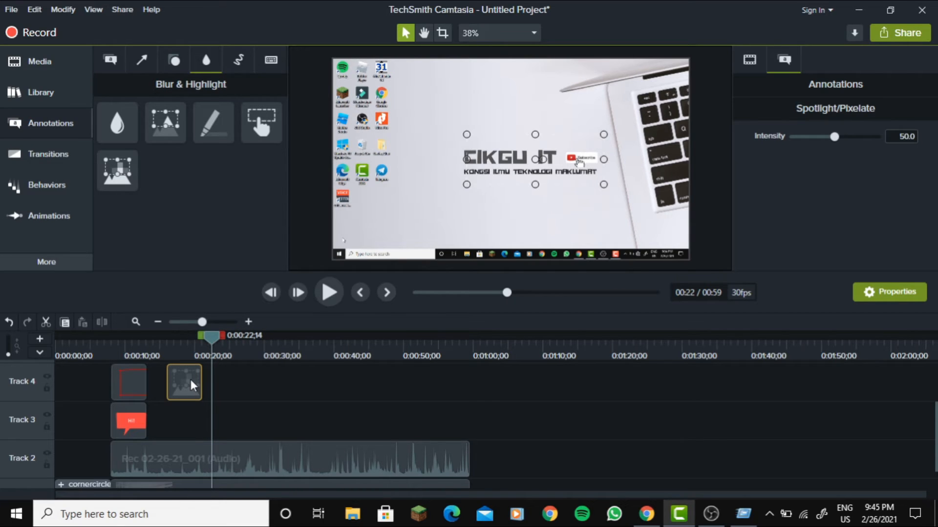
{"action": "key", "text": "Delete"}
{"action": "left_click_drag", "start_coordinate": [211, 336], "coordinate": [163, 341]}
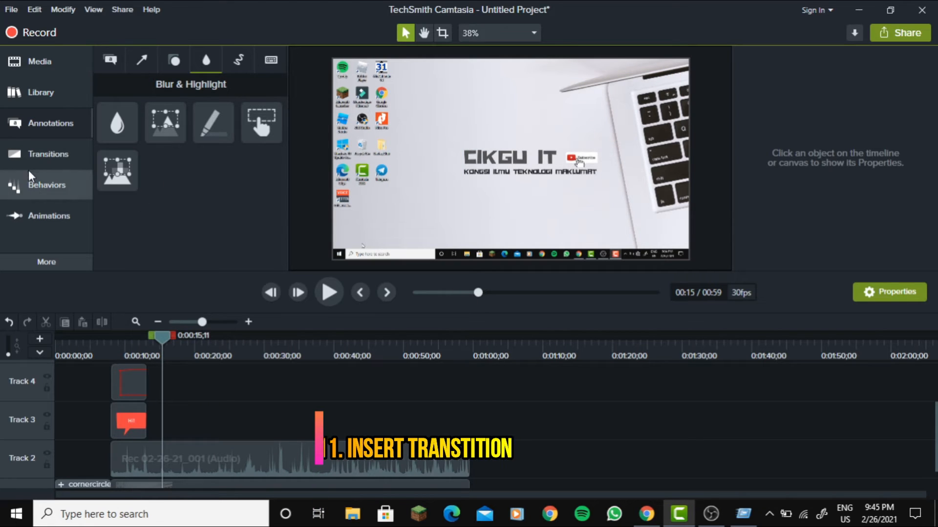
Step: Add a Pixelate transition between the cornercircles intro and the screen recording on Track 1
{"action": "left_click", "coordinate": [31, 158]}
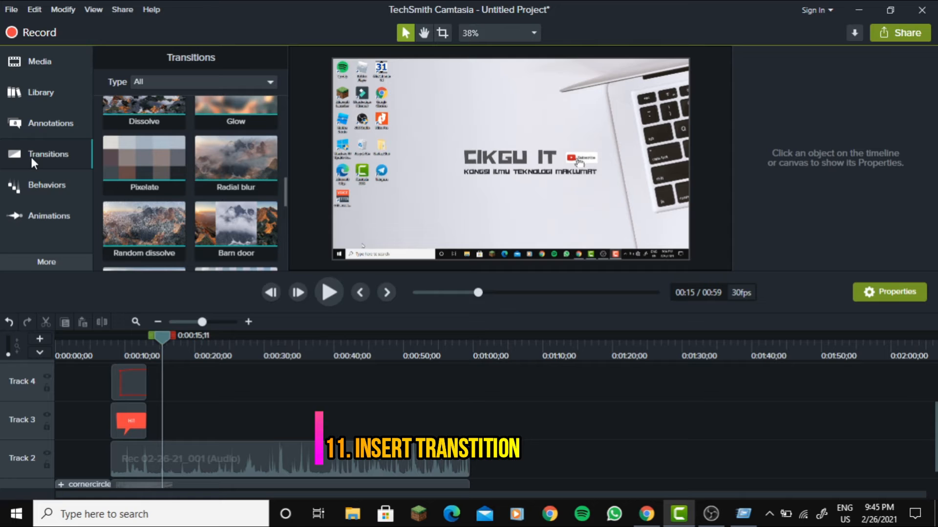
{"action": "scroll", "coordinate": [192, 386], "scroll_direction": "down", "scroll_amount": 1}
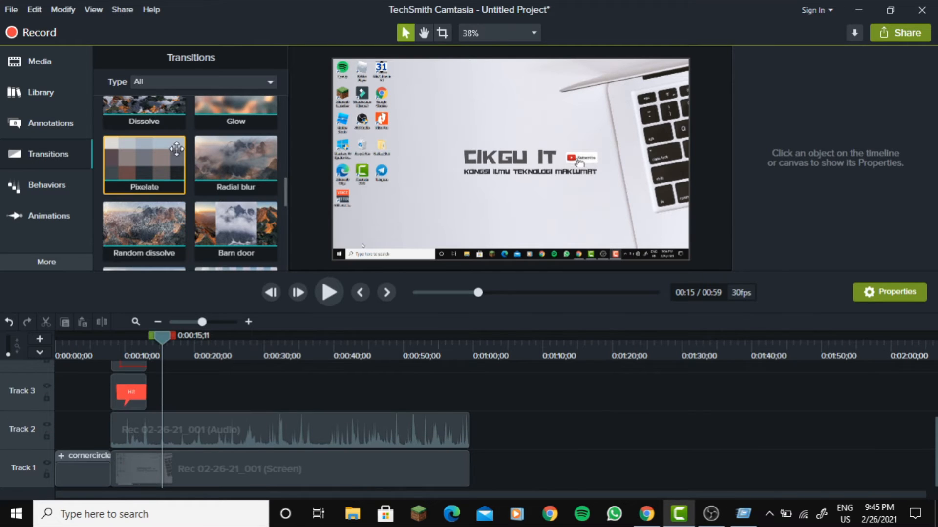
{"action": "left_click_drag", "start_coordinate": [152, 161], "coordinate": [141, 413]}
{"action": "left_click_drag", "start_coordinate": [113, 468], "coordinate": [112, 467]}
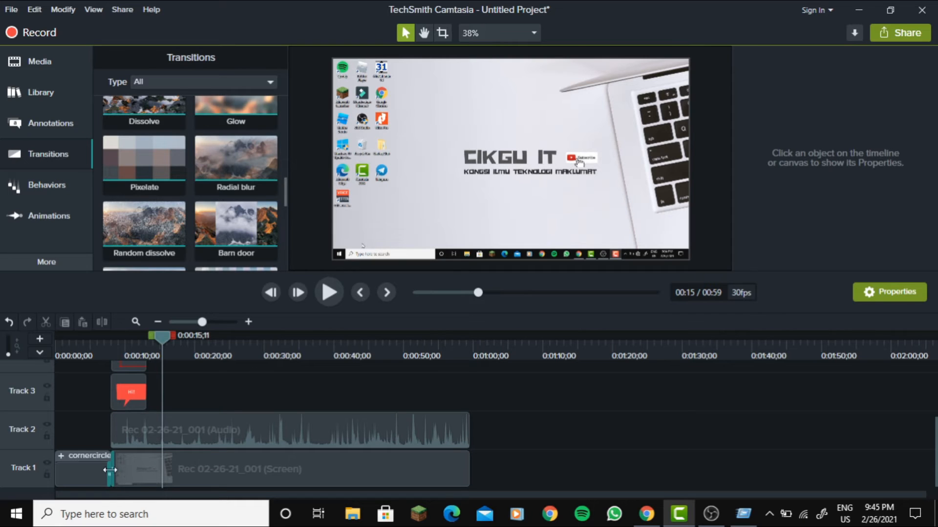
Step: Lengthen the Pixelate transition between the cornercircles intro and the screen recording on Track 1
{"action": "left_click", "coordinate": [113, 469]}
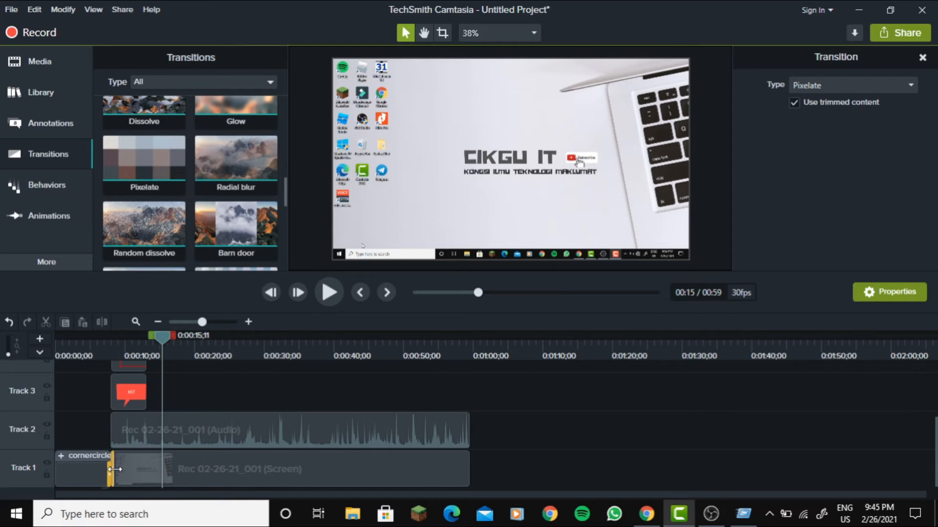
{"action": "mouse_move", "coordinate": [126, 469]}
{"action": "left_mouse_down"}
{"action": "mouse_move", "coordinate": [144, 469]}
{"action": "mouse_move", "coordinate": [124, 469]}
{"action": "left_mouse_up"}
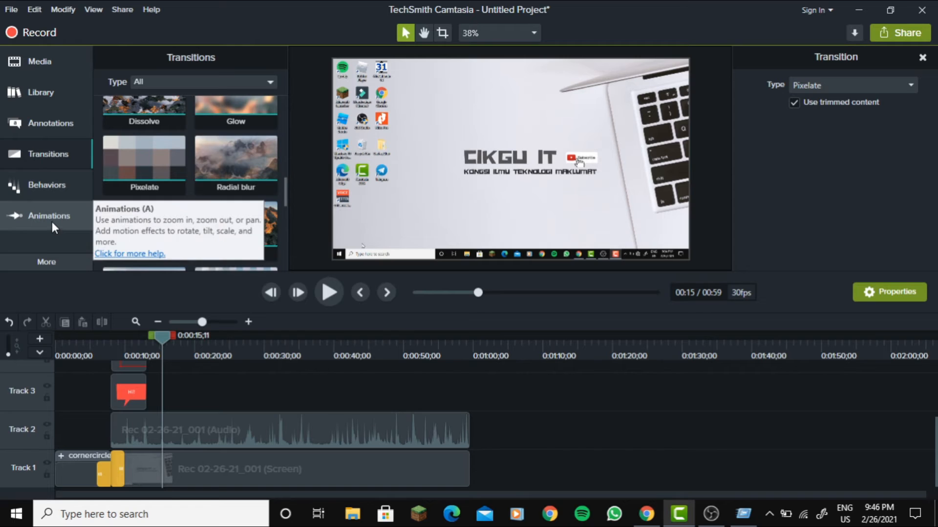
Step: Apply the Pulsating behavior to the Hi! callout on Track 3
{"action": "left_click", "coordinate": [51, 188]}
{"action": "left_click_drag", "start_coordinate": [170, 183], "coordinate": [131, 344]}
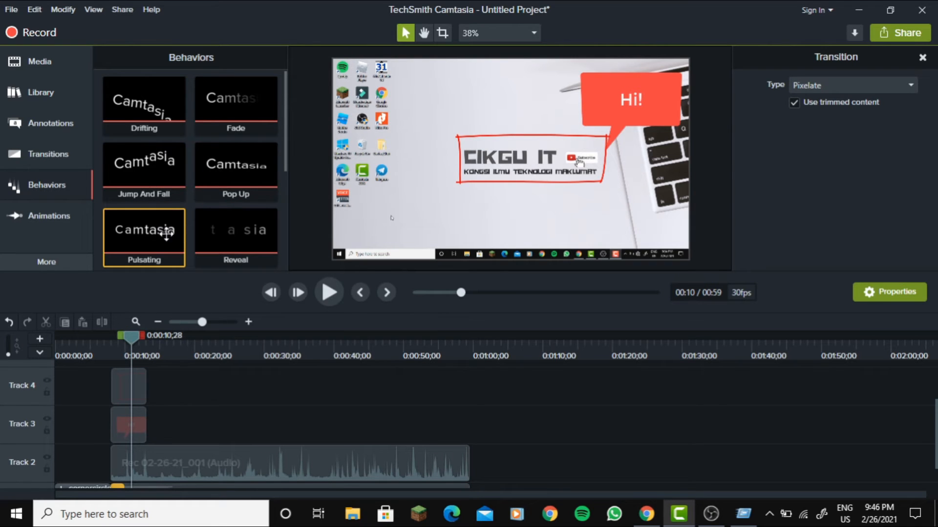
{"action": "mouse_move", "coordinate": [128, 337]}
{"action": "left_mouse_down"}
{"action": "mouse_move", "coordinate": [118, 336]}
{"action": "mouse_move", "coordinate": [128, 337]}
{"action": "left_mouse_up"}
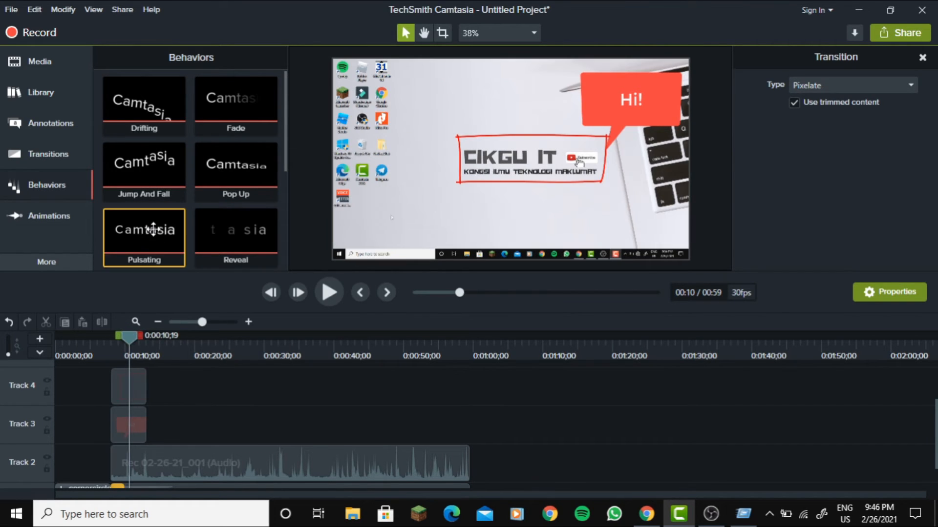
{"action": "left_click_drag", "start_coordinate": [146, 239], "coordinate": [133, 418]}
{"action": "mouse_move", "coordinate": [127, 337]}
{"action": "left_mouse_down"}
{"action": "mouse_move", "coordinate": [110, 343]}
{"action": "mouse_move", "coordinate": [125, 335]}
{"action": "left_mouse_up"}
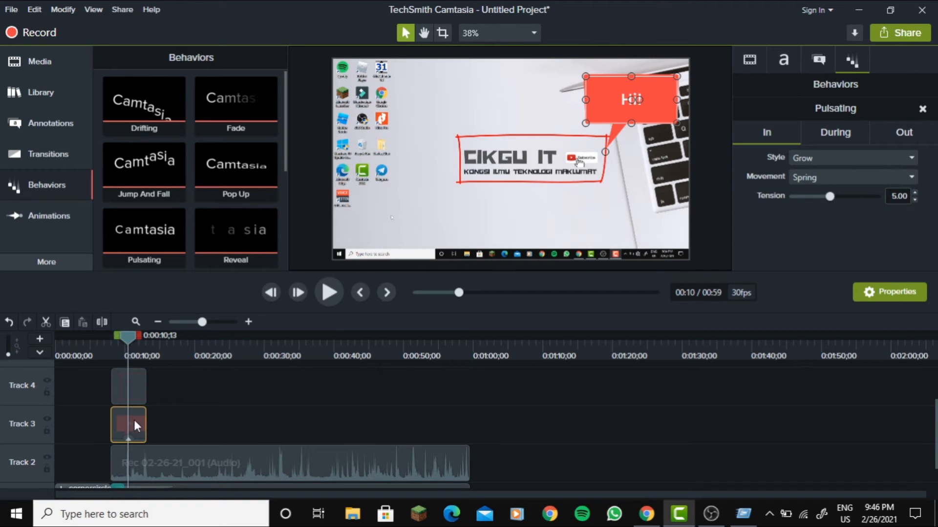
{"action": "mouse_move", "coordinate": [130, 437]}
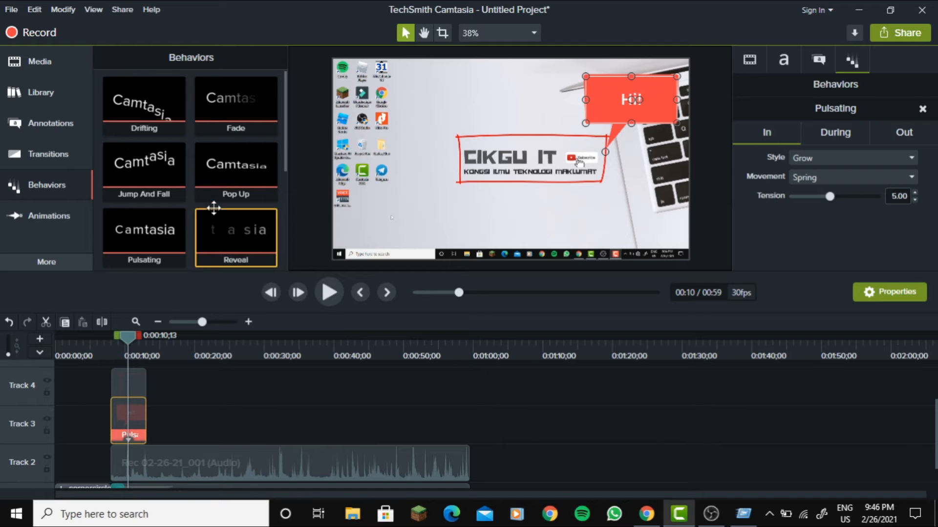
Step: Apply the Pop Up behavior to the sketched rectangle on Track 4, and shift both annotations to start at about 11 seconds
{"action": "left_click_drag", "start_coordinate": [224, 168], "coordinate": [142, 390]}
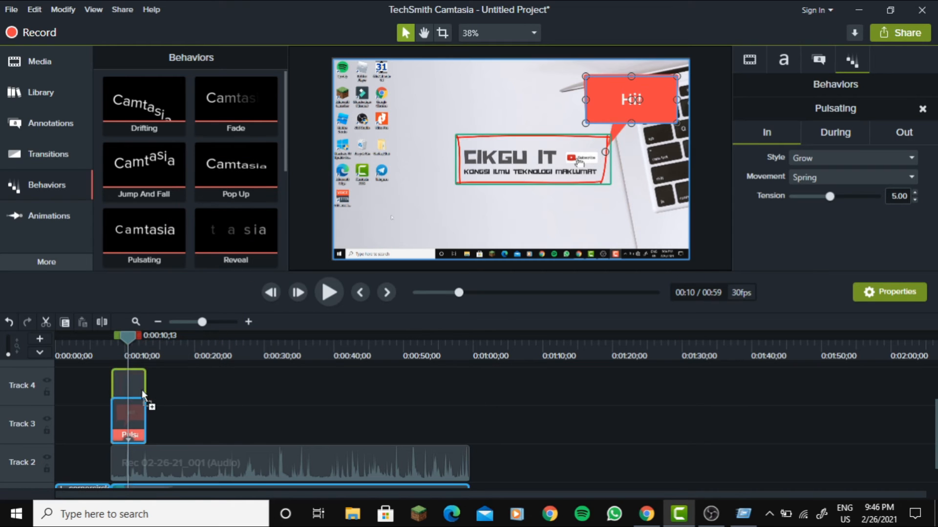
{"action": "left_click_drag", "start_coordinate": [128, 342], "coordinate": [115, 339]}
{"action": "left_click", "coordinate": [163, 400]}
{"action": "mouse_move", "coordinate": [159, 377]}
{"action": "left_mouse_down"}
{"action": "mouse_move", "coordinate": [139, 423]}
{"action": "mouse_move", "coordinate": [162, 422]}
{"action": "left_mouse_up"}
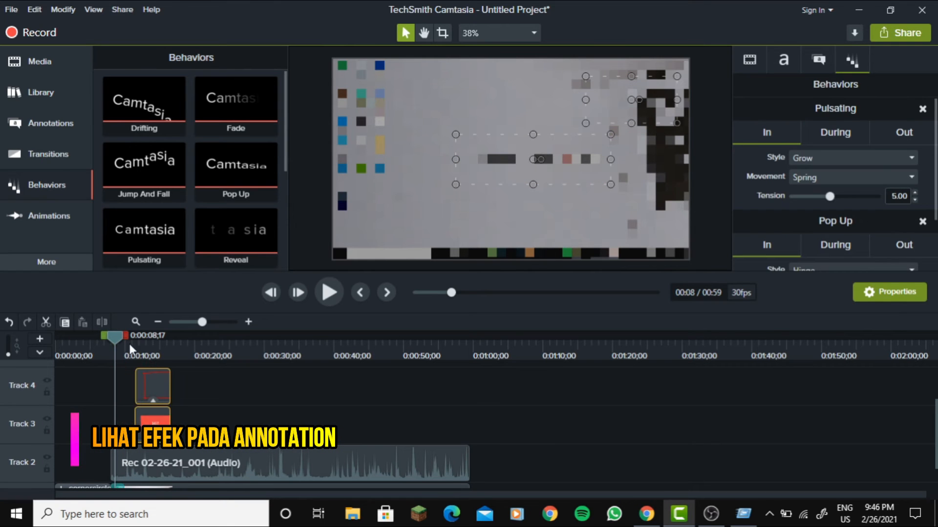
Step: Preview both annotations at about 12 seconds and view the behavior applied to each one on the timeline
{"action": "mouse_move", "coordinate": [115, 338]}
{"action": "left_mouse_down"}
{"action": "mouse_move", "coordinate": [164, 335]}
{"action": "mouse_move", "coordinate": [139, 336]}
{"action": "left_mouse_up"}
{"action": "left_click", "coordinate": [153, 401]}
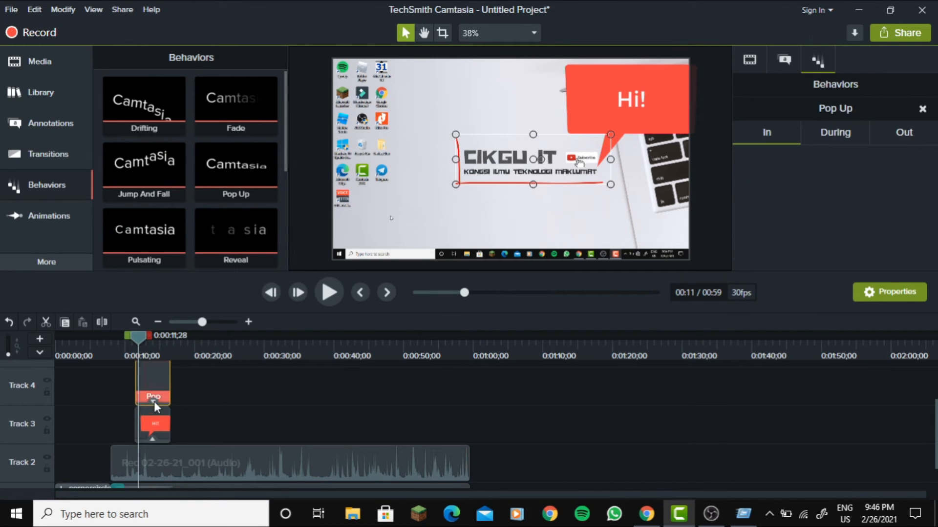
{"action": "left_click", "coordinate": [153, 440]}
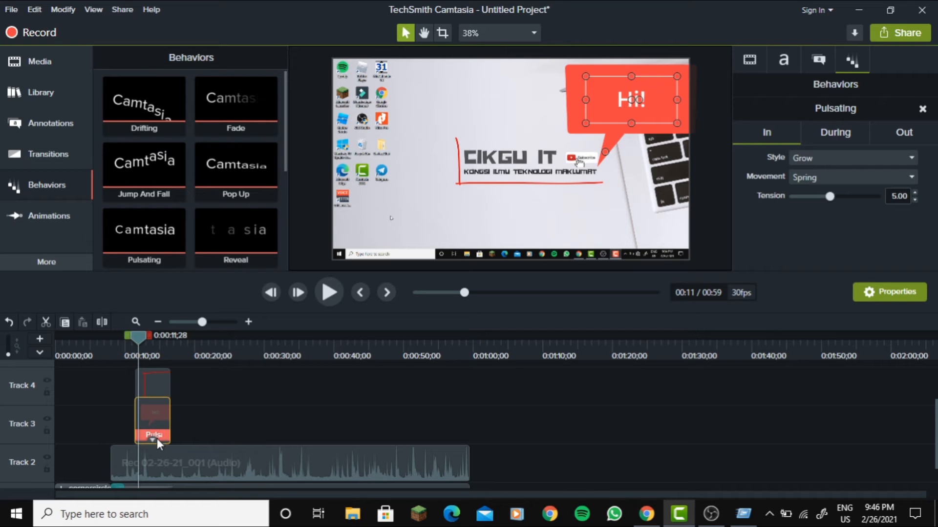
{"action": "left_click", "coordinate": [154, 439]}
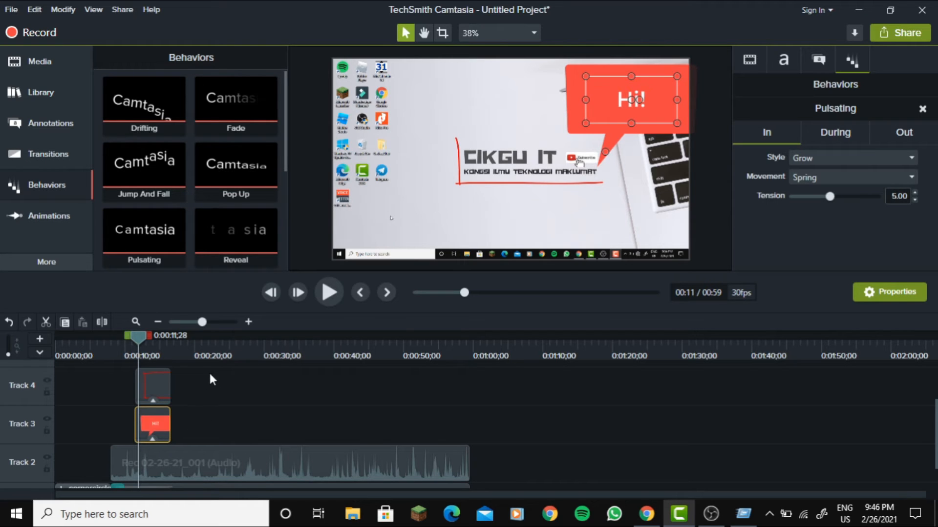
{"action": "scroll", "coordinate": [214, 397], "scroll_direction": "down", "scroll_amount": 1}
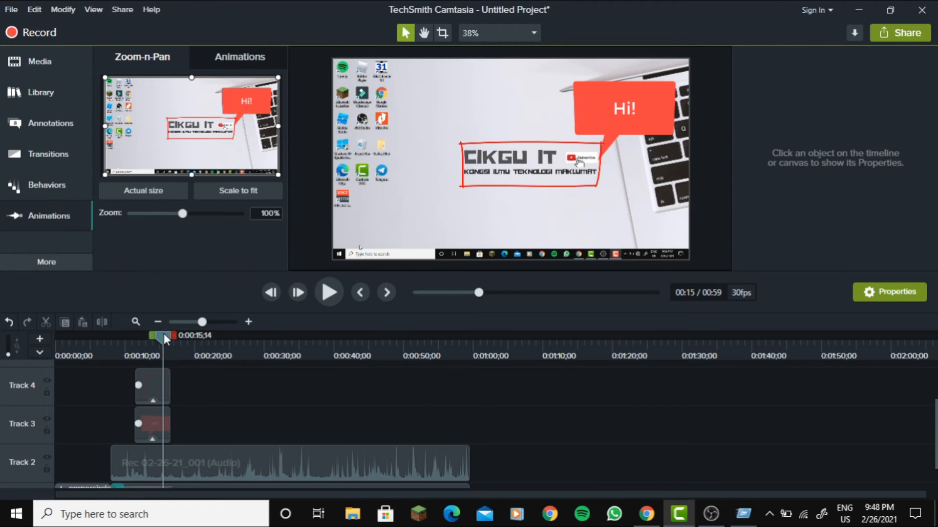
Step: Apply the Cursor Highlight effect to the screen recording on Track 1, with the playhead at about 18 seconds
{"action": "left_click_drag", "start_coordinate": [164, 335], "coordinate": [186, 335]}
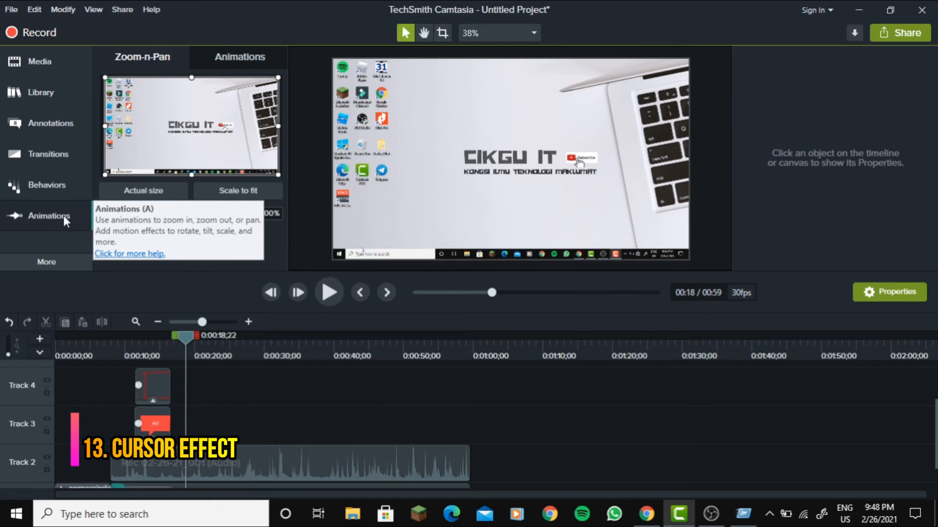
{"action": "left_click", "coordinate": [46, 264]}
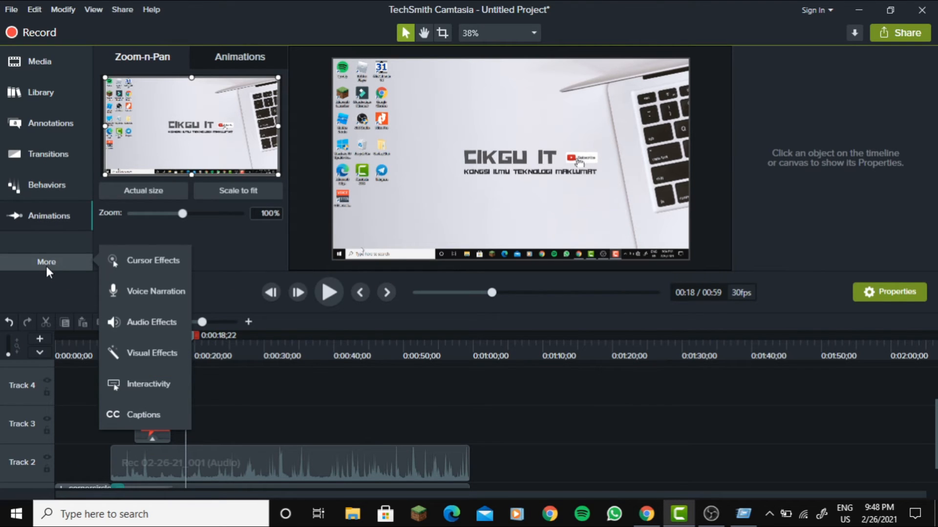
{"action": "left_click", "coordinate": [152, 263]}
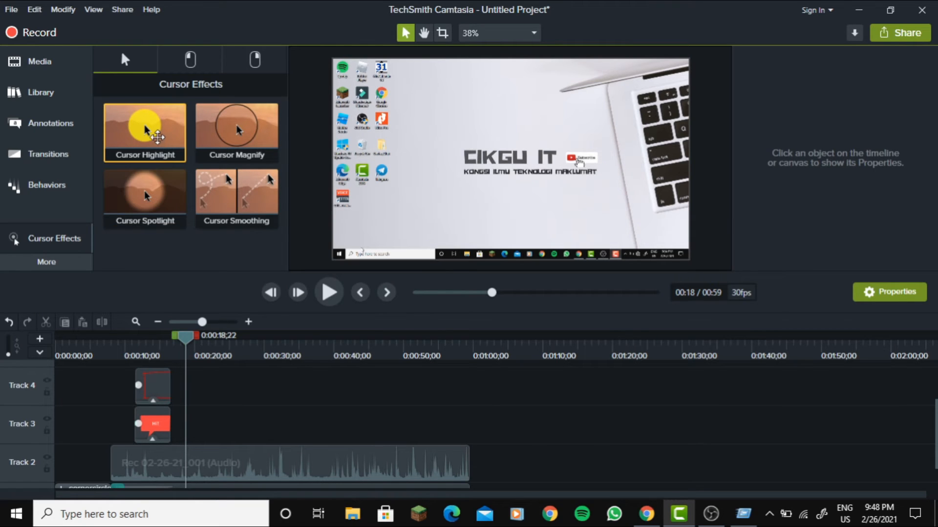
{"action": "left_click_drag", "start_coordinate": [151, 130], "coordinate": [218, 491]}
{"action": "left_click_drag", "start_coordinate": [270, 427], "coordinate": [218, 44]}
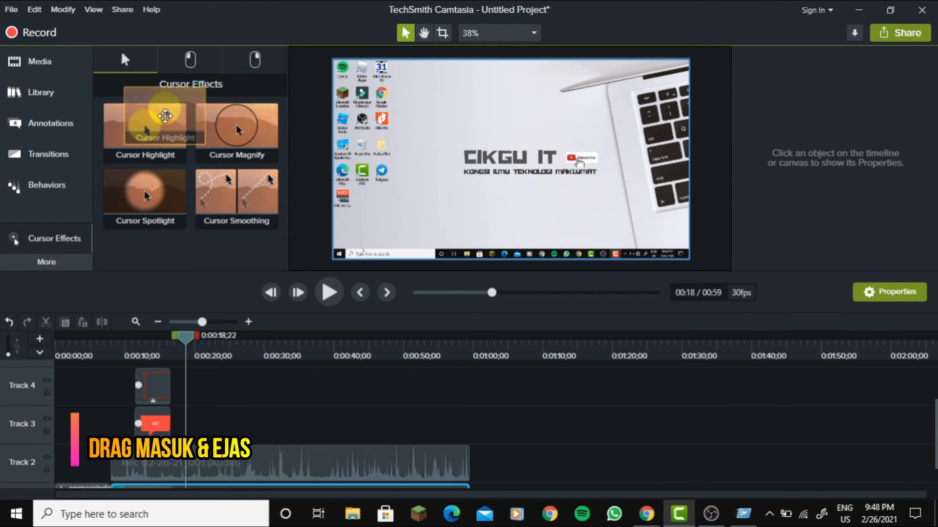
{"action": "scroll", "coordinate": [243, 421], "scroll_direction": "down", "scroll_amount": 1}
{"action": "left_click_drag", "start_coordinate": [146, 122], "coordinate": [249, 468]}
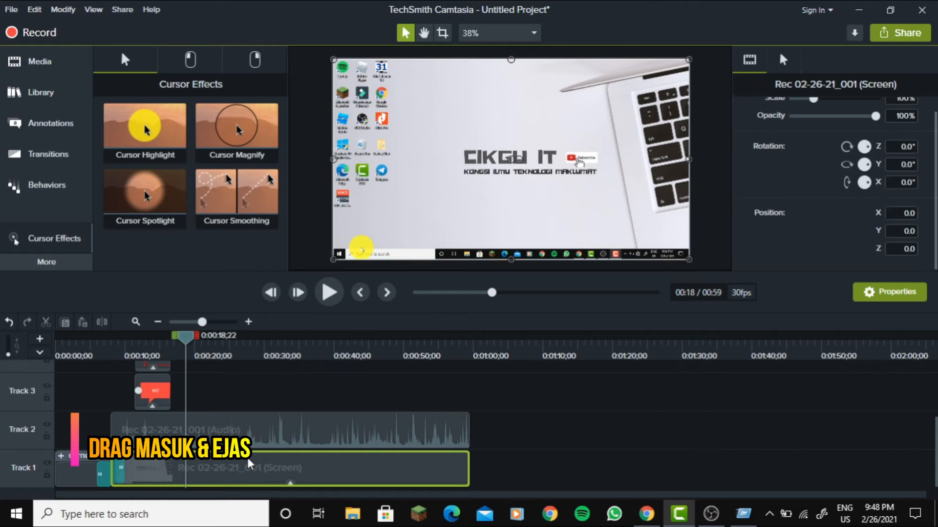
Step: Set the recording's Cursor Highlight opacity to 50% and its size to 10
{"action": "left_click", "coordinate": [291, 486]}
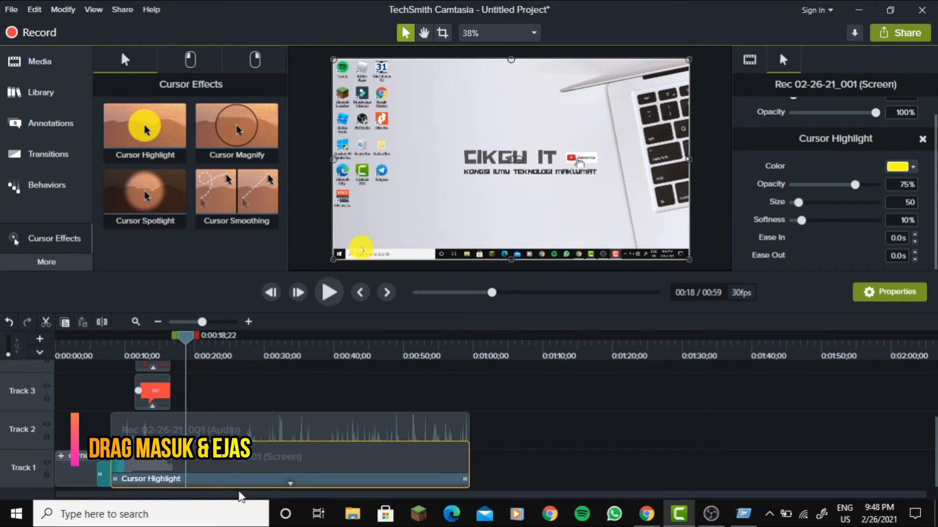
{"action": "left_click", "coordinate": [290, 483]}
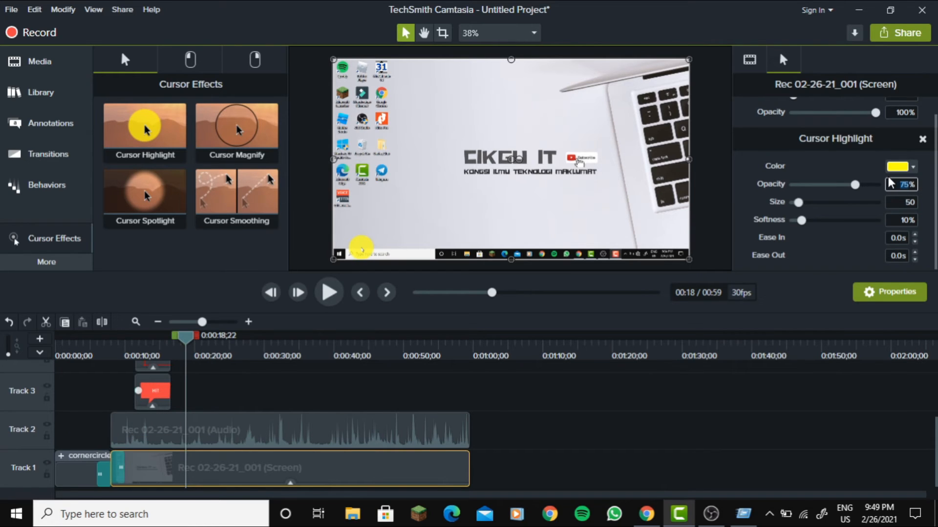
{"action": "key", "text": "Tab"}
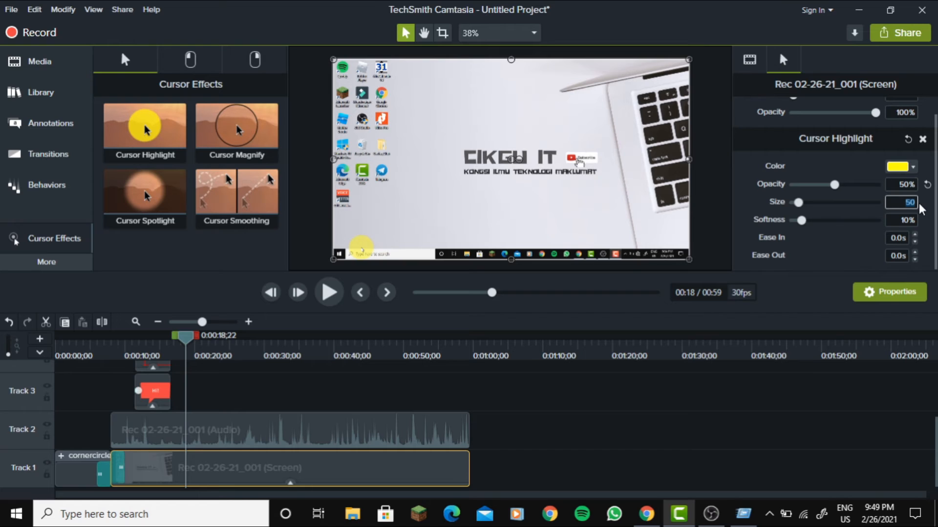
{"action": "key", "text": "Return"}
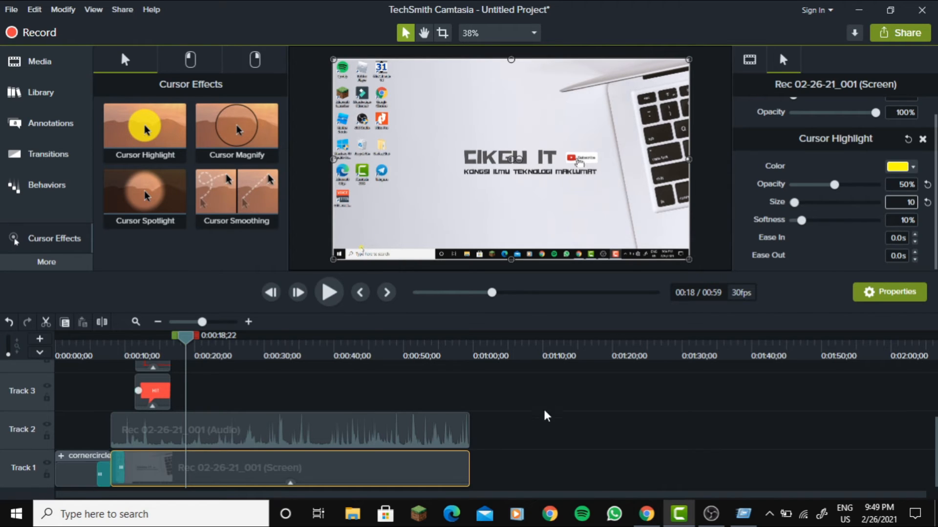
{"action": "mouse_move", "coordinate": [873, 115]}
{"action": "left_mouse_down"}
{"action": "mouse_move", "coordinate": [861, 115]}
{"action": "mouse_move", "coordinate": [881, 117]}
{"action": "left_mouse_up"}
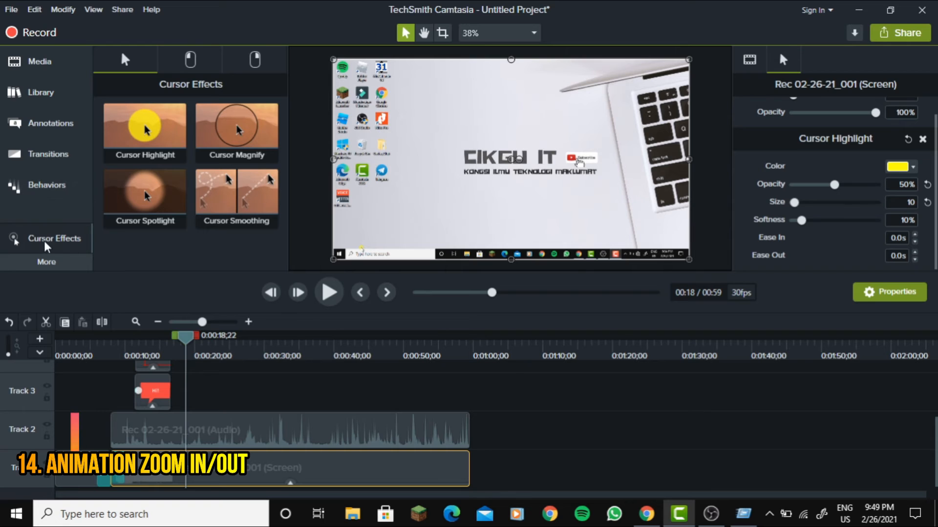
Step: Add a Zoom-n-Pan animation at about 17 seconds that zooms the recording to about 223% on the desktop's lower-left corner
{"action": "left_click", "coordinate": [63, 267]}
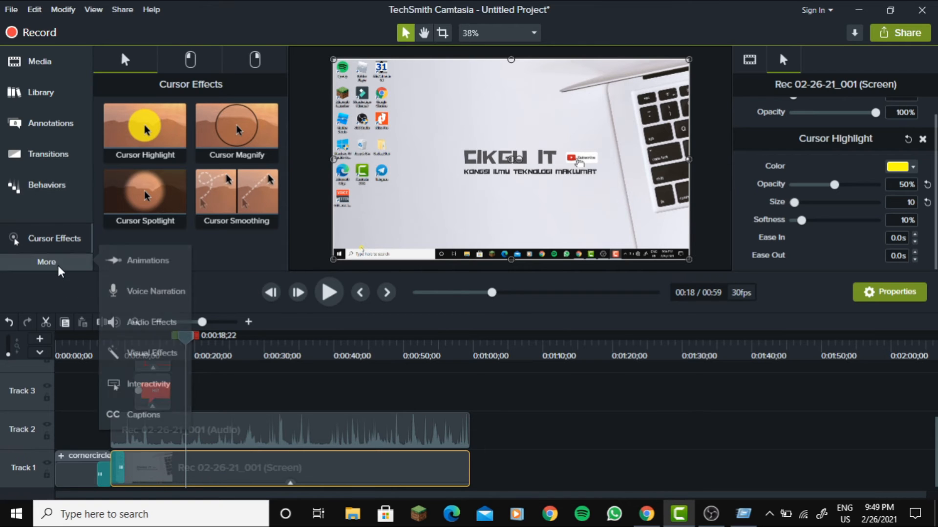
{"action": "left_click", "coordinate": [115, 269]}
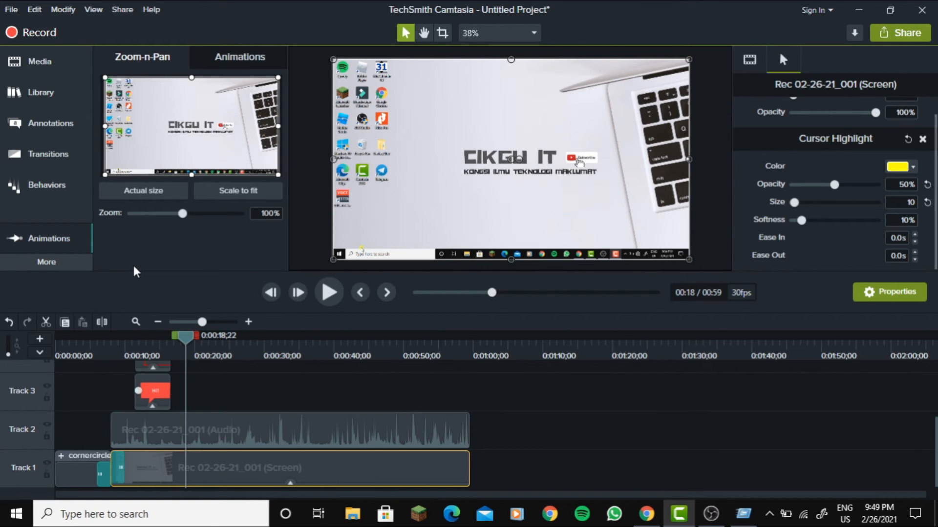
{"action": "mouse_move", "coordinate": [189, 346]}
{"action": "left_mouse_down"}
{"action": "mouse_move", "coordinate": [198, 344]}
{"action": "mouse_move", "coordinate": [183, 343]}
{"action": "left_mouse_up"}
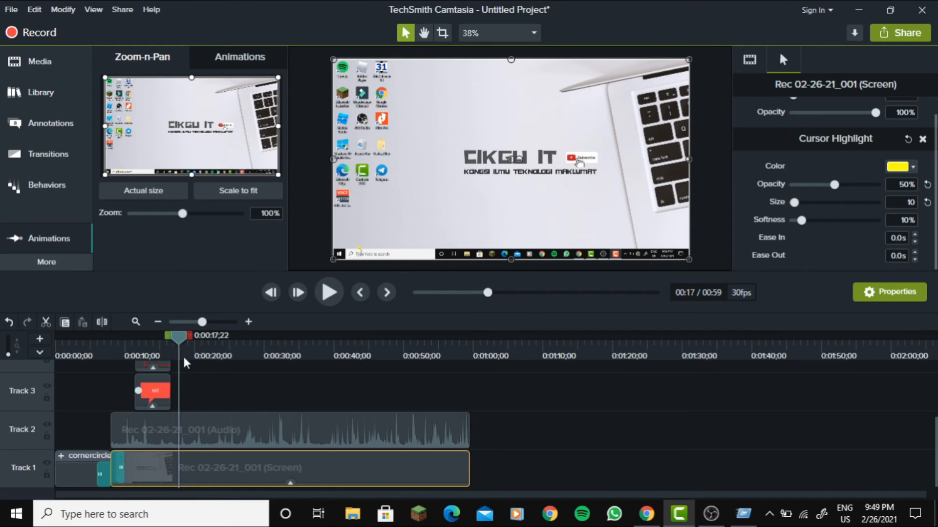
{"action": "left_click_drag", "start_coordinate": [180, 346], "coordinate": [174, 344]}
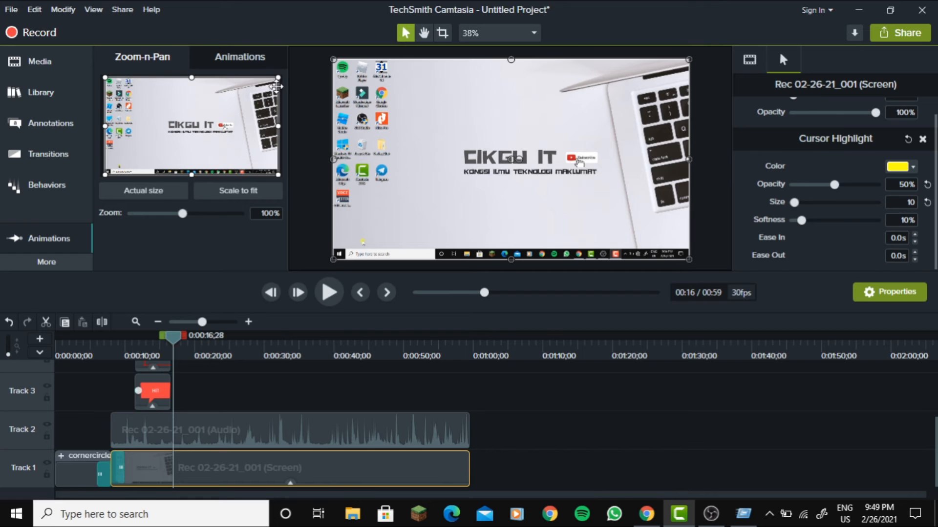
{"action": "left_click_drag", "start_coordinate": [276, 87], "coordinate": [181, 135]}
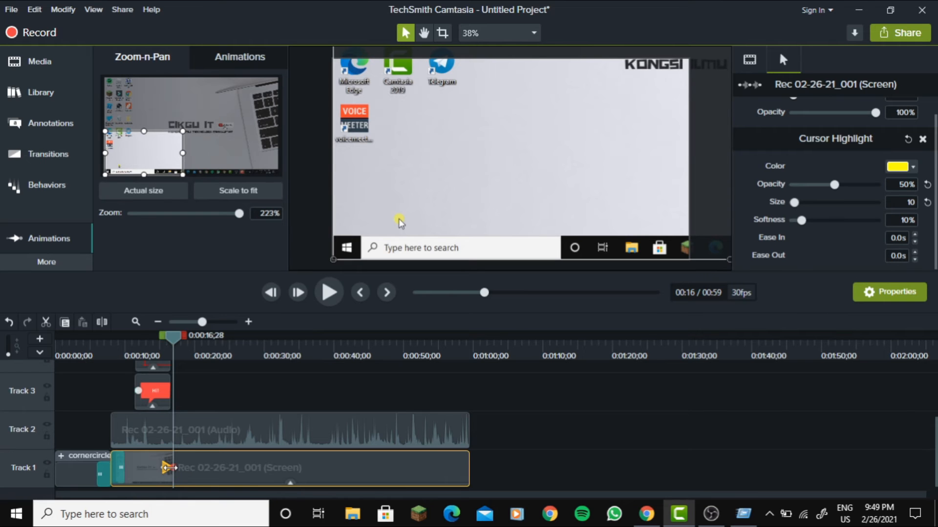
Step: Zoom the recording back out with Scale to fit at about 36 seconds, and advance the playhead to about 45 seconds
{"action": "left_click", "coordinate": [249, 322]}
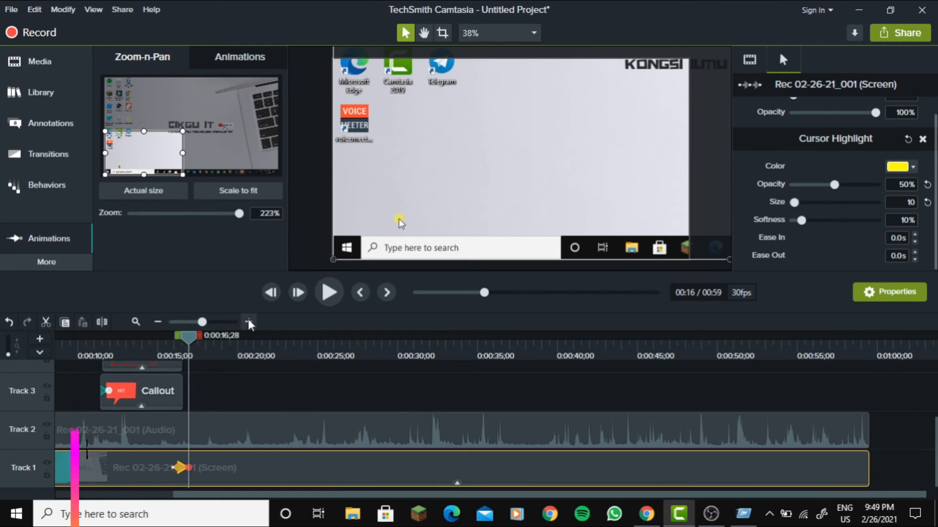
{"action": "left_click", "coordinate": [249, 323]}
{"action": "mouse_move", "coordinate": [202, 344]}
{"action": "left_mouse_down"}
{"action": "mouse_move", "coordinate": [146, 345]}
{"action": "mouse_move", "coordinate": [198, 344]}
{"action": "mouse_move", "coordinate": [146, 345]}
{"action": "mouse_move", "coordinate": [189, 345]}
{"action": "left_mouse_up"}
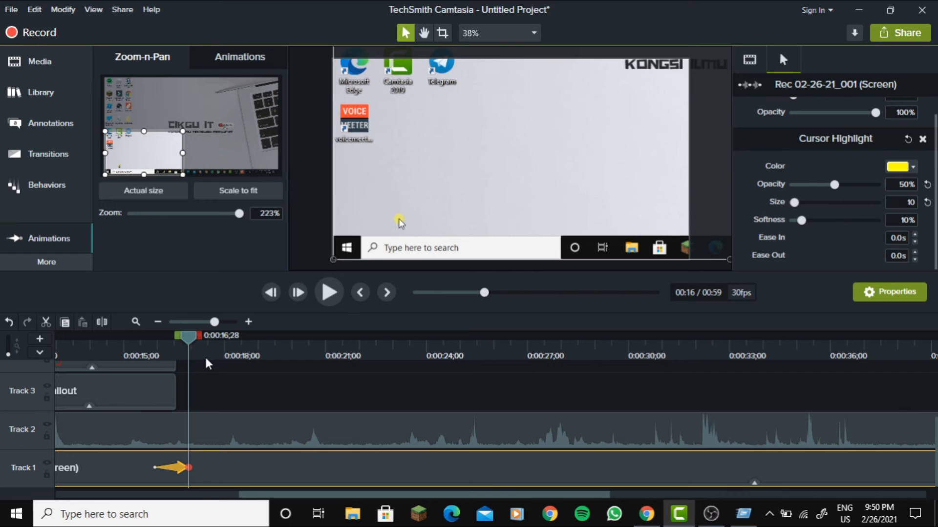
{"action": "left_click_drag", "start_coordinate": [190, 344], "coordinate": [408, 338]}
{"action": "left_click", "coordinate": [158, 322]}
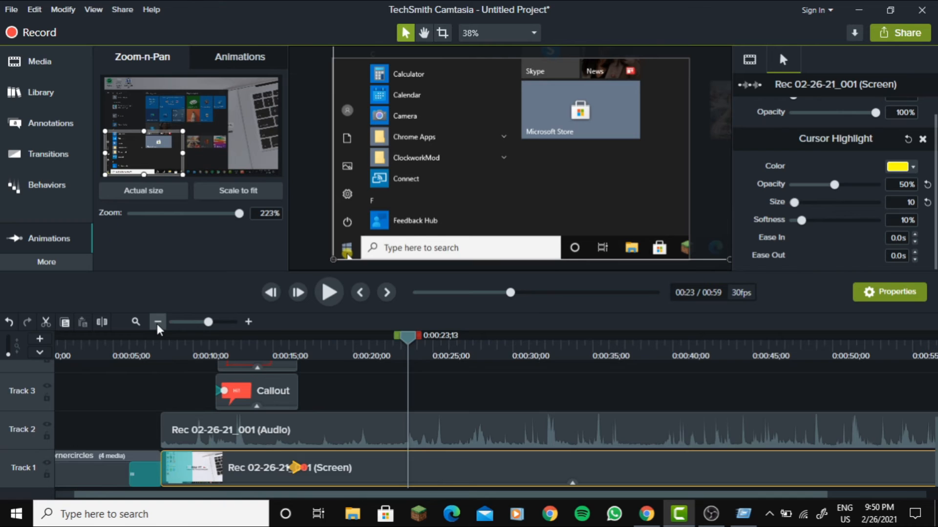
{"action": "left_click", "coordinate": [158, 322]}
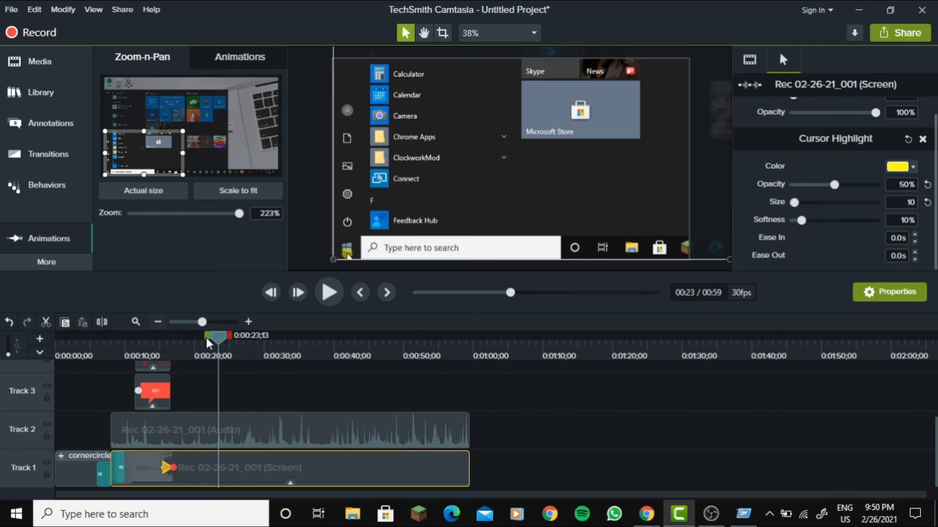
{"action": "left_click", "coordinate": [249, 322]}
{"action": "left_click_drag", "start_coordinate": [293, 343], "coordinate": [508, 336]}
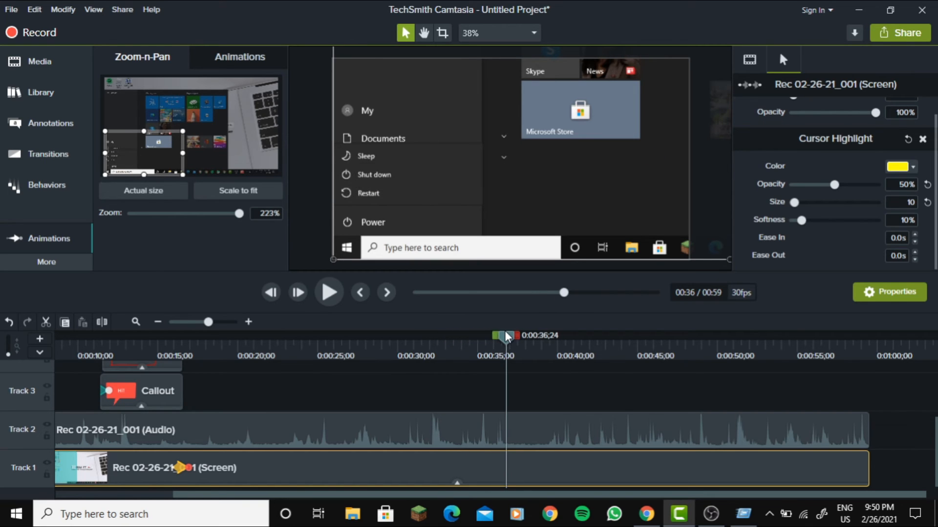
{"action": "left_click", "coordinate": [218, 195]}
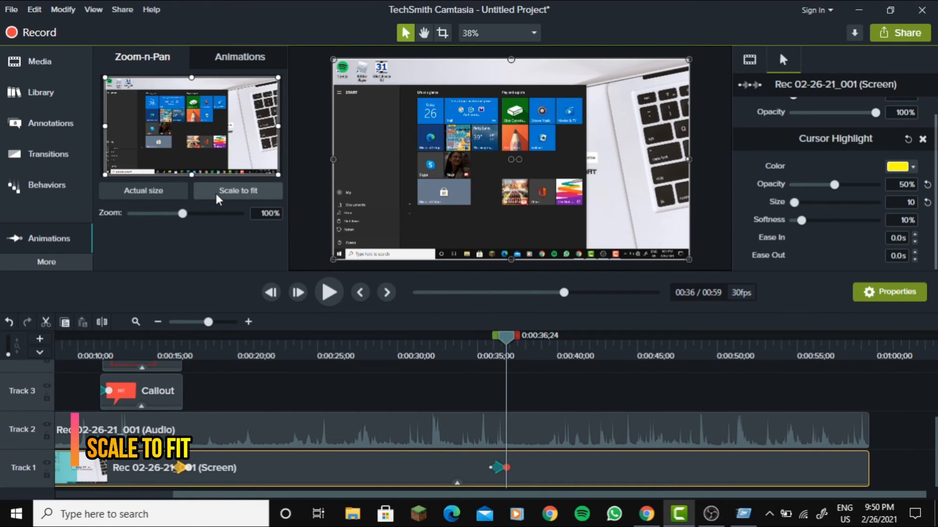
{"action": "left_click_drag", "start_coordinate": [506, 346], "coordinate": [640, 346]}
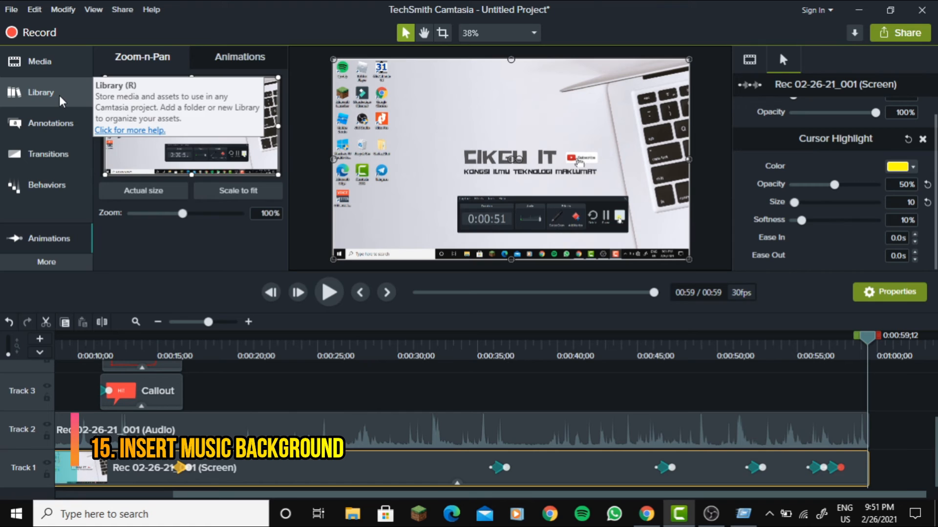
Step: Add the highwaynorth music track from the library's Music Tracks to Track 5
{"action": "left_click", "coordinate": [59, 99]}
{"action": "left_click_drag", "start_coordinate": [283, 188], "coordinate": [286, 227]}
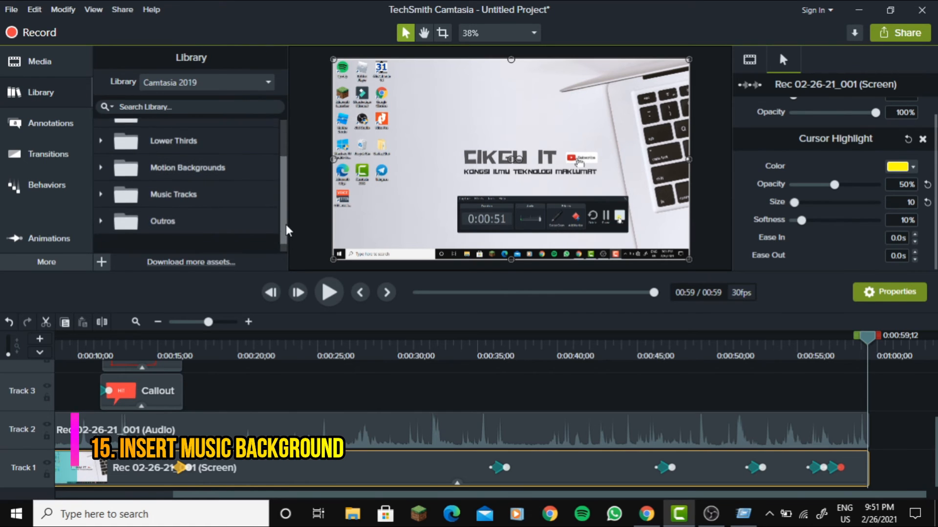
{"action": "double_click", "coordinate": [190, 196]}
{"action": "scroll", "coordinate": [202, 231], "scroll_direction": "down", "scroll_amount": 4}
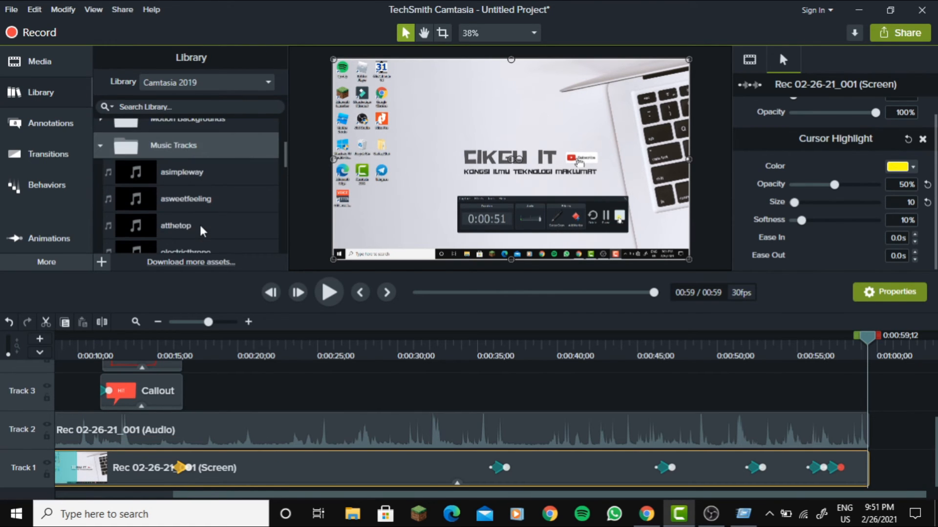
{"action": "scroll", "coordinate": [174, 220], "scroll_direction": "down", "scroll_amount": 3}
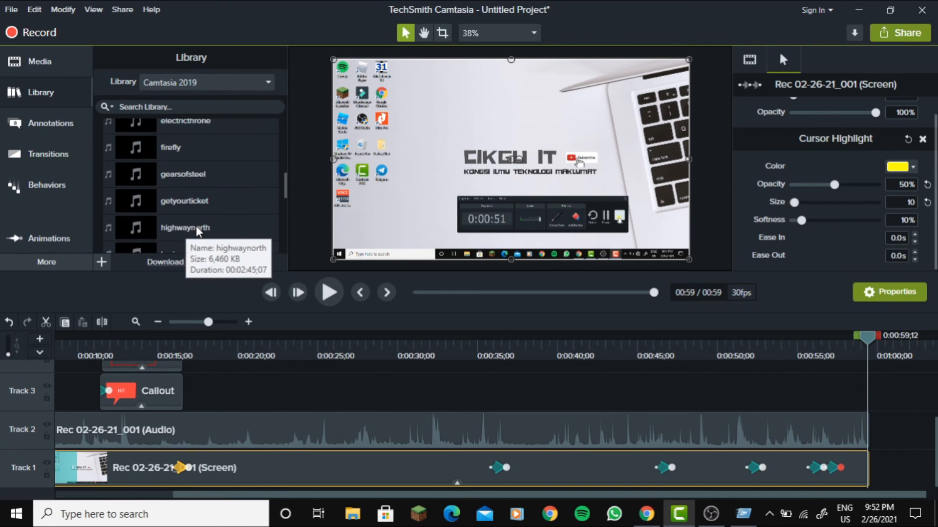
{"action": "left_click", "coordinate": [199, 232]}
{"action": "scroll", "coordinate": [227, 413], "scroll_direction": "up", "scroll_amount": 3}
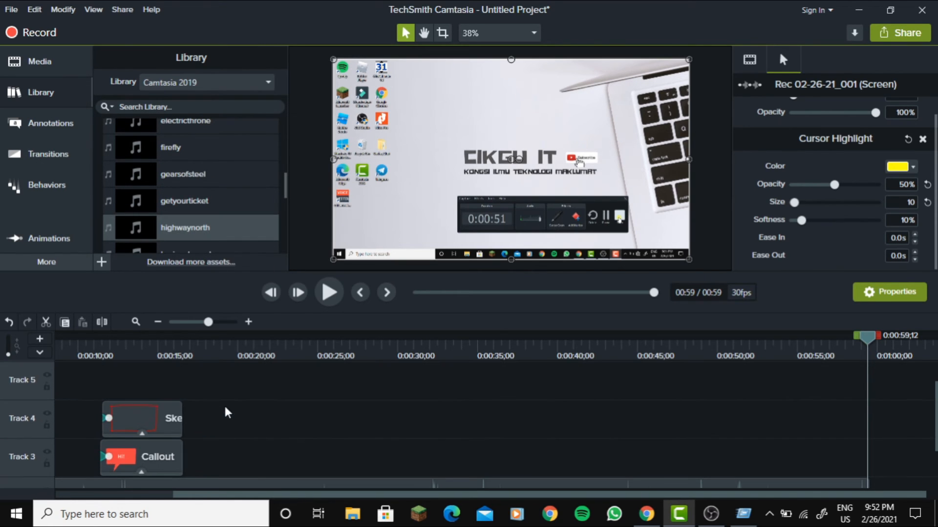
{"action": "left_click_drag", "start_coordinate": [223, 235], "coordinate": [48, 377]}
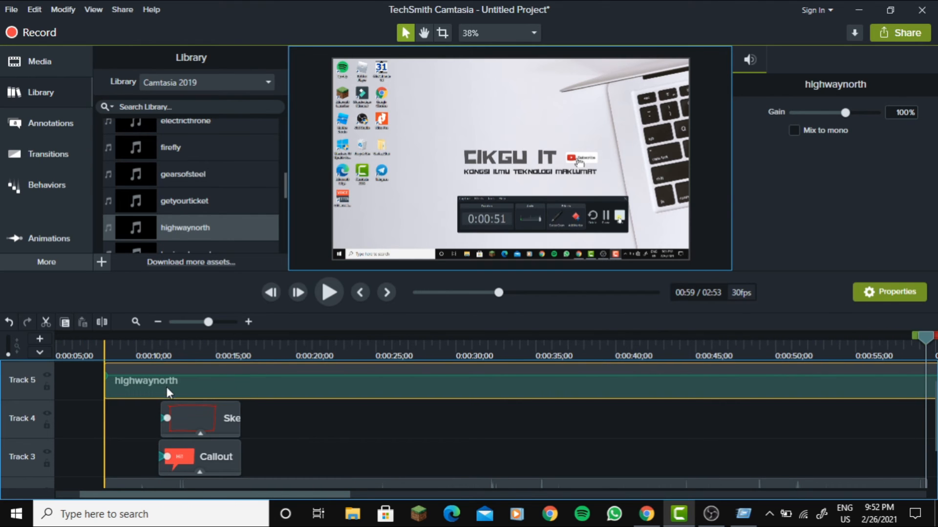
Step: Move the highwaynorth clip on Track 5 so it starts at 0:00:00;00
{"action": "scroll", "coordinate": [107, 433], "scroll_direction": "down", "scroll_amount": 1}
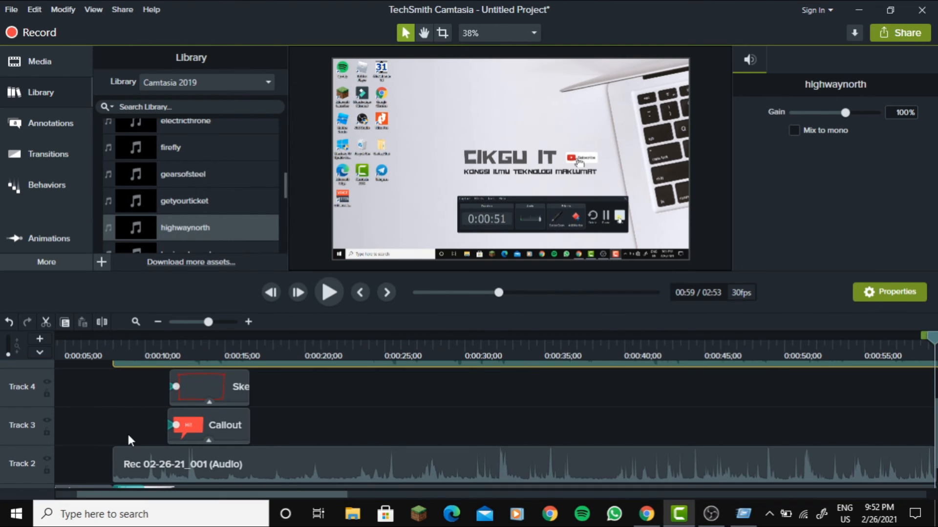
{"action": "scroll", "coordinate": [128, 430], "scroll_direction": "down", "scroll_amount": 1}
{"action": "scroll", "coordinate": [128, 432], "scroll_direction": "up", "scroll_amount": 3}
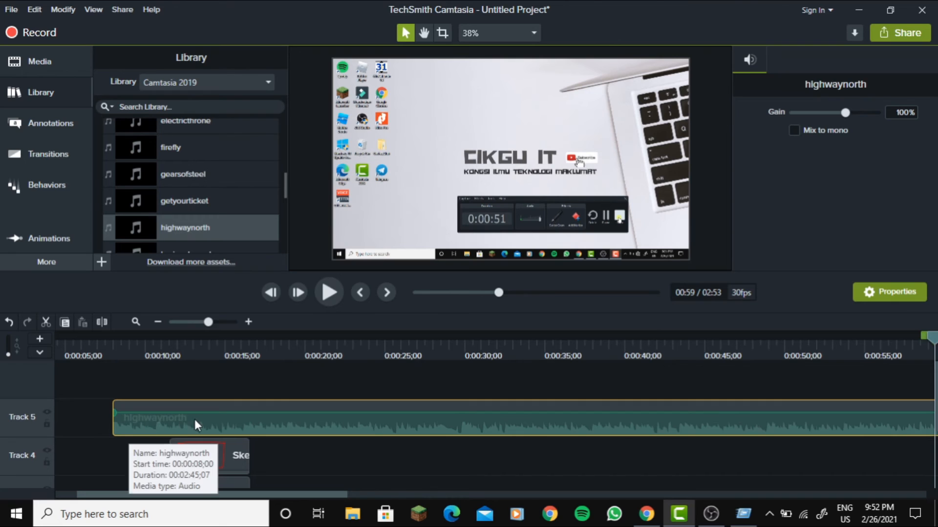
{"action": "mouse_move", "coordinate": [121, 415]}
{"action": "left_mouse_down"}
{"action": "mouse_move", "coordinate": [145, 415]}
{"action": "mouse_move", "coordinate": [133, 413]}
{"action": "left_mouse_up"}
{"action": "scroll", "coordinate": [110, 467], "scroll_direction": "down", "scroll_amount": 3}
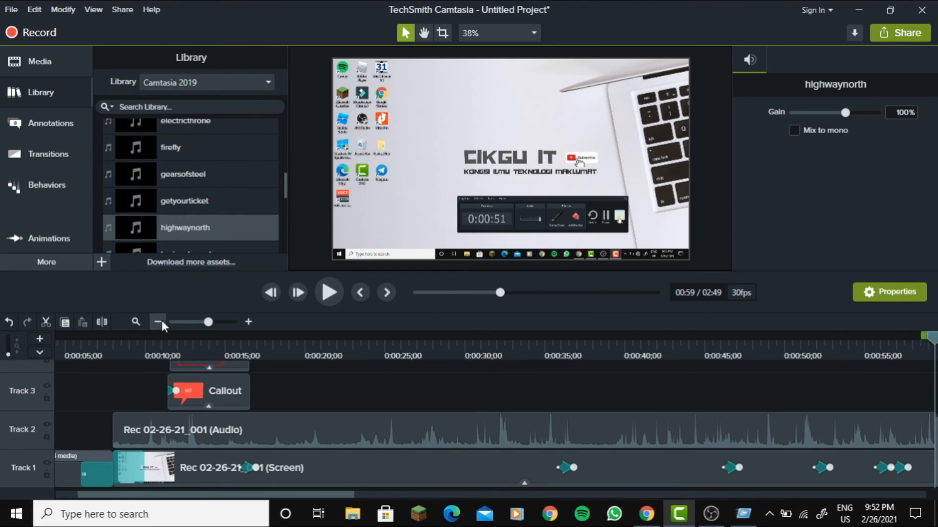
{"action": "left_click", "coordinate": [158, 322]}
{"action": "scroll", "coordinate": [212, 415], "scroll_direction": "up", "scroll_amount": 3}
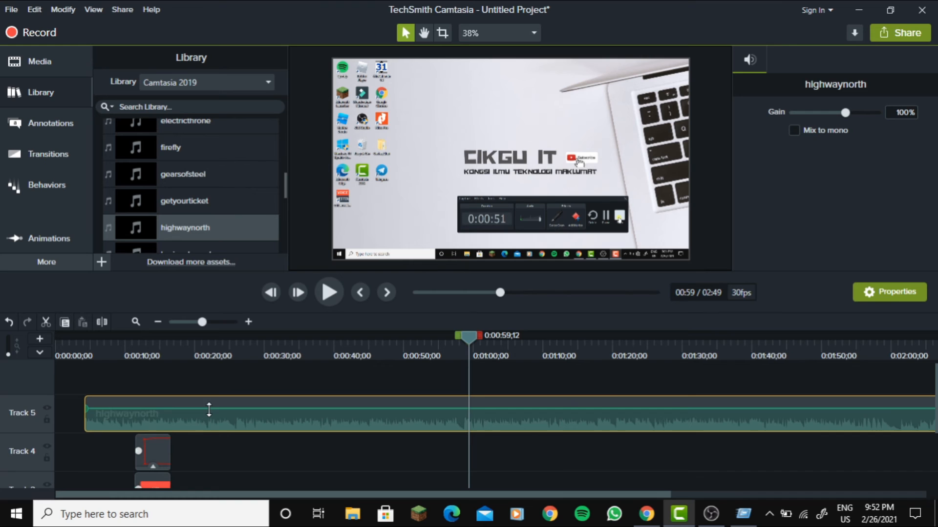
{"action": "left_click_drag", "start_coordinate": [222, 424], "coordinate": [182, 417]}
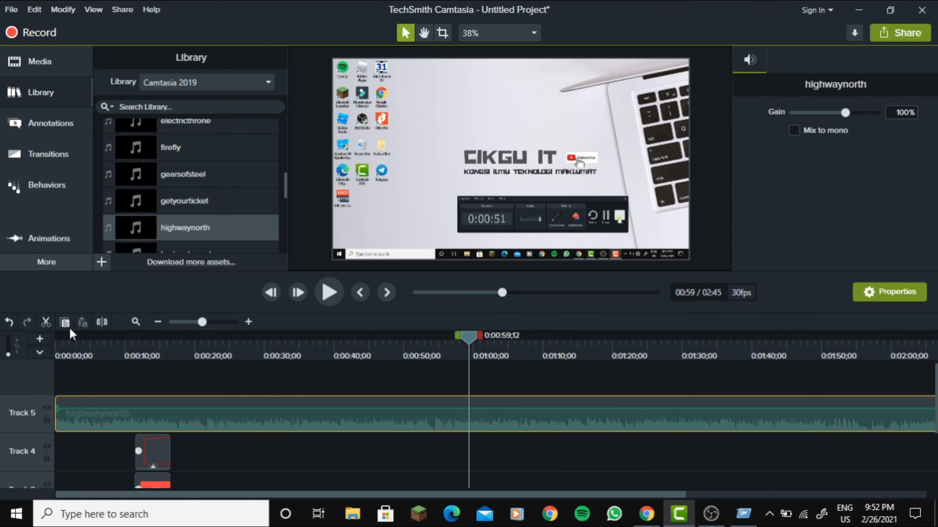
Step: Apply the Fade In audio effect to the highwaynorth music clip on Track 5
{"action": "left_click", "coordinate": [47, 262]}
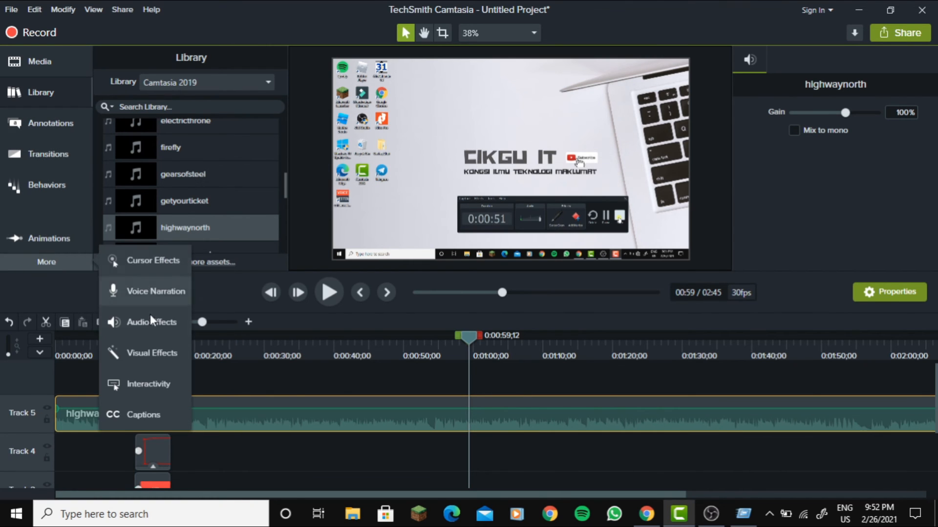
{"action": "left_click", "coordinate": [175, 326]}
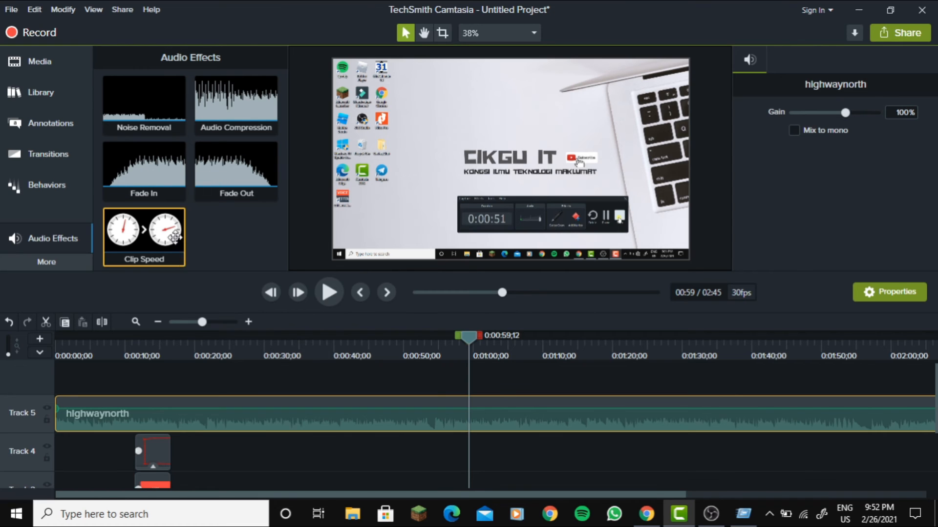
{"action": "left_click_drag", "start_coordinate": [179, 225], "coordinate": [222, 449]}
{"action": "left_click", "coordinate": [228, 416]}
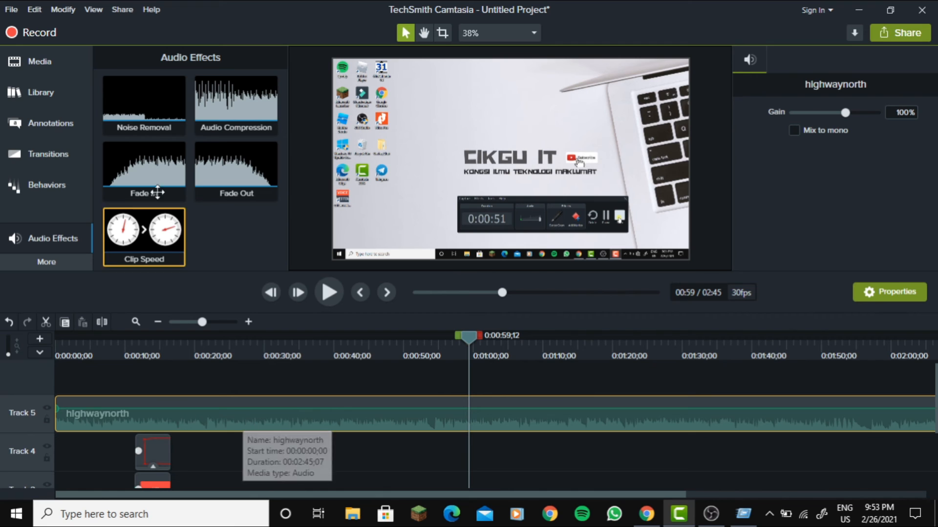
{"action": "left_click_drag", "start_coordinate": [142, 180], "coordinate": [101, 409]}
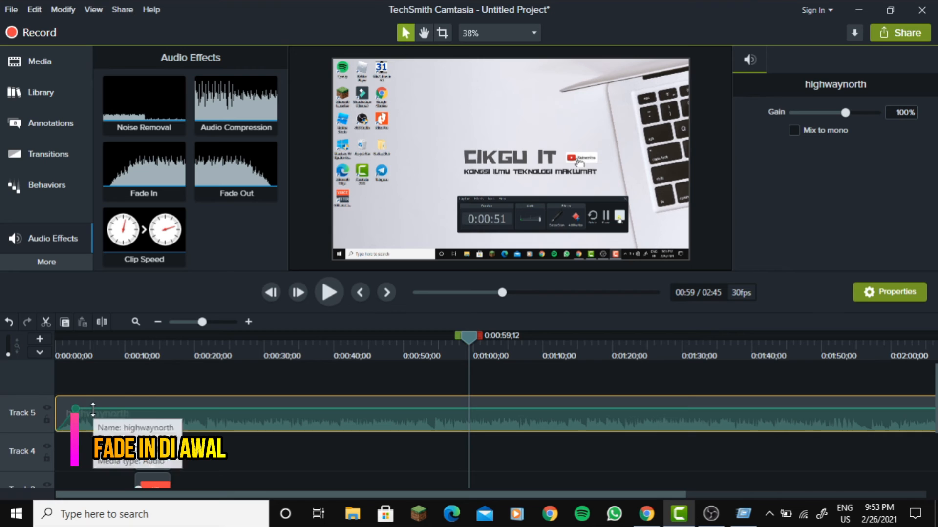
Step: Lower the music clip's volume level on Track 5 and apply the Fade Out audio effect to its end
{"action": "left_click_drag", "start_coordinate": [93, 409], "coordinate": [94, 421]}
{"action": "left_click_drag", "start_coordinate": [173, 500], "coordinate": [575, 503]}
{"action": "left_click_drag", "start_coordinate": [227, 146], "coordinate": [815, 414]}
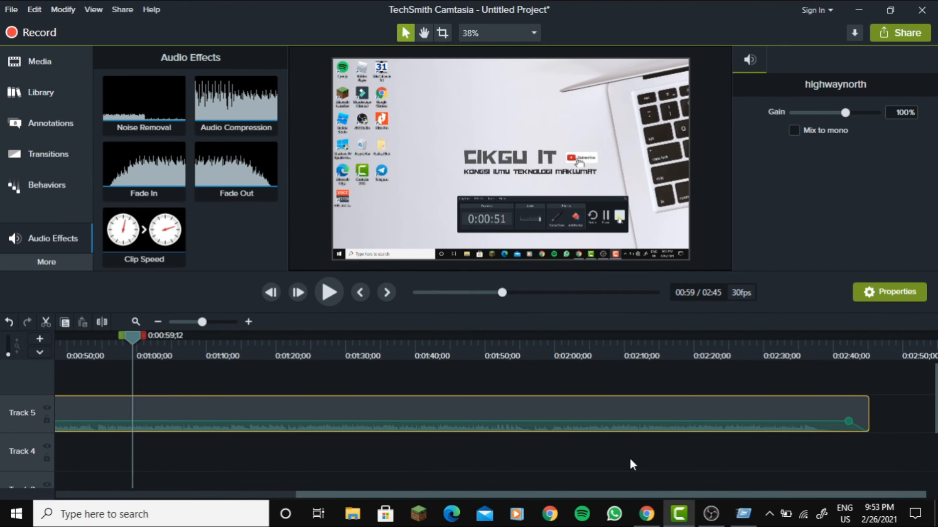
Step: Split the music clip at 0:00:59;12, where the screen recording ends, and delete the part after the cut
{"action": "scroll", "coordinate": [628, 464], "scroll_direction": "down", "scroll_amount": 3}
{"action": "left_click_drag", "start_coordinate": [564, 489], "coordinate": [387, 490]}
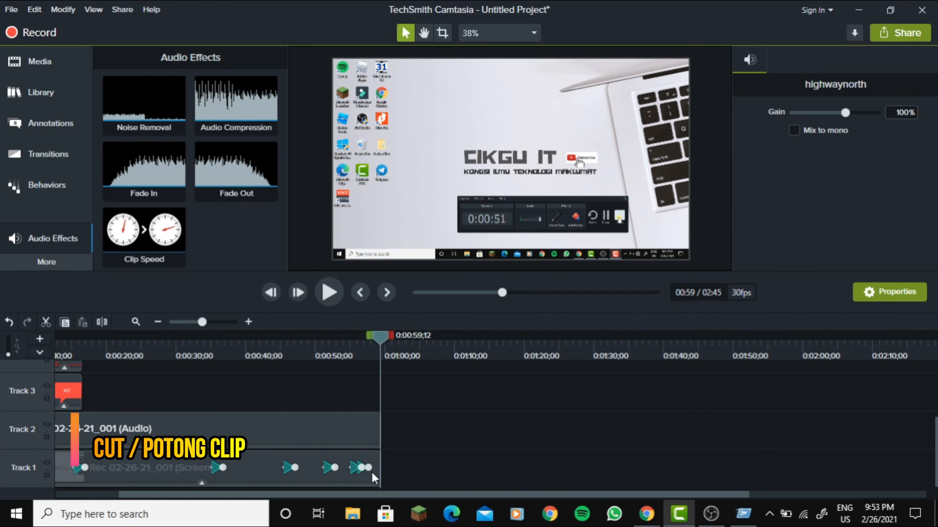
{"action": "scroll", "coordinate": [376, 458], "scroll_direction": "up", "scroll_amount": 4}
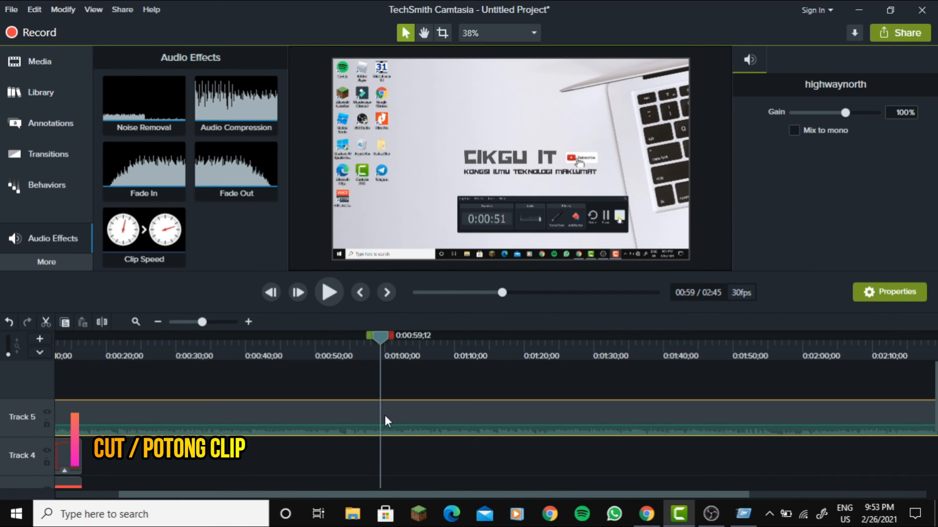
{"action": "left_click", "coordinate": [99, 322]}
{"action": "left_click", "coordinate": [484, 420]}
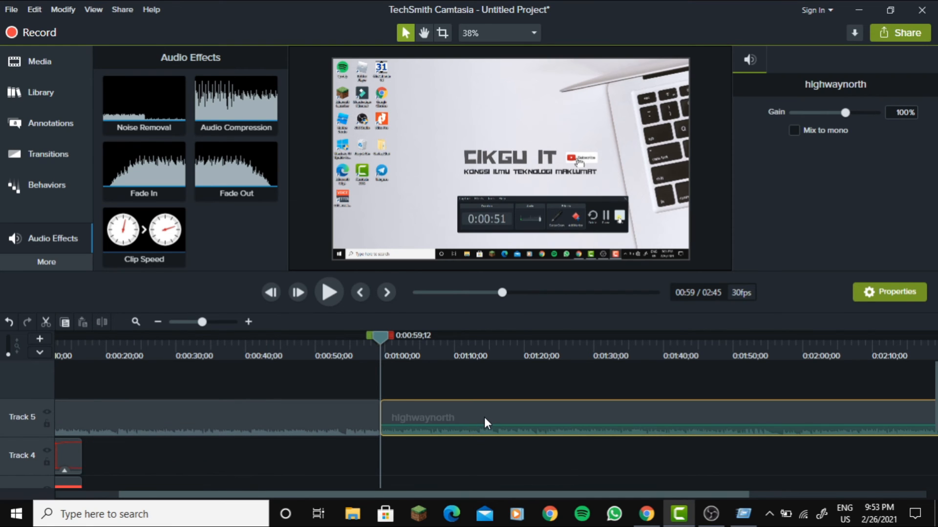
{"action": "key", "text": "Delete"}
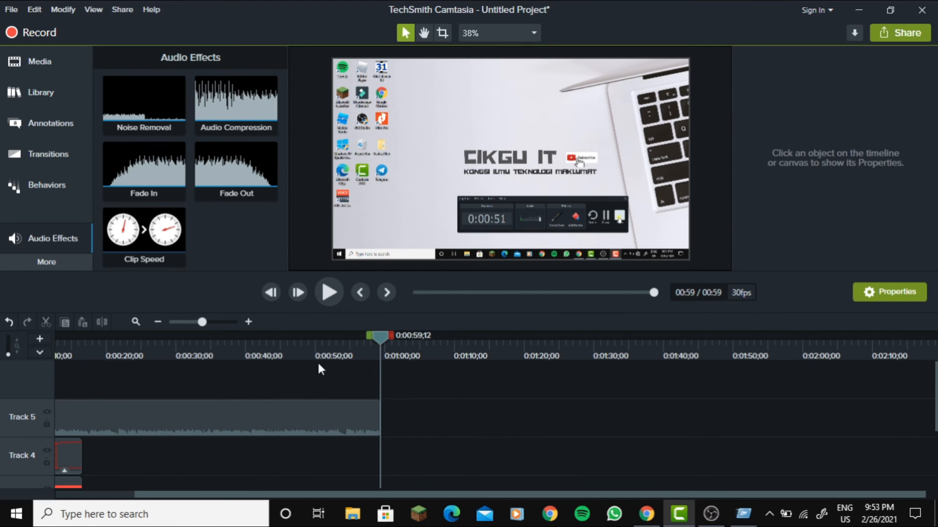
Step: Apply the Fade Out audio effect to the trimmed highwaynorth clip on Track 5
{"action": "left_click_drag", "start_coordinate": [240, 176], "coordinate": [344, 416]}
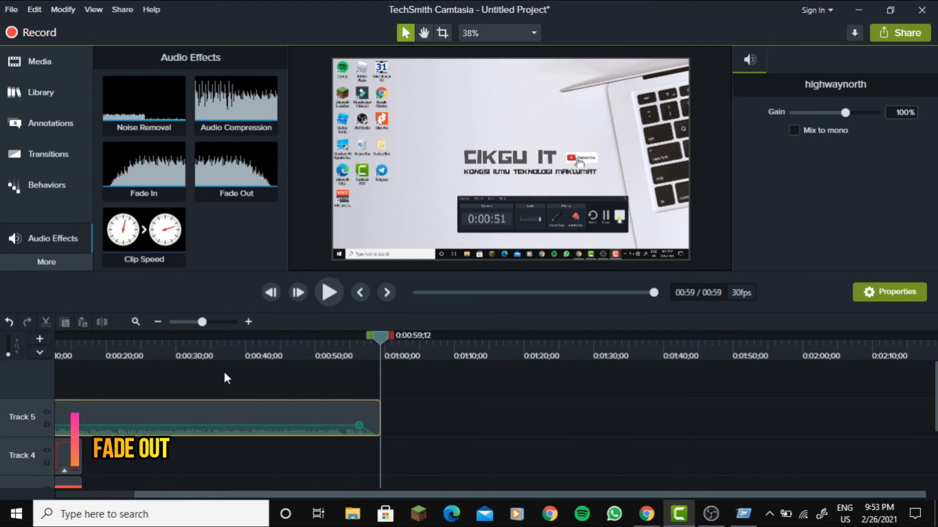
{"action": "scroll", "coordinate": [425, 447], "scroll_direction": "down", "scroll_amount": 4}
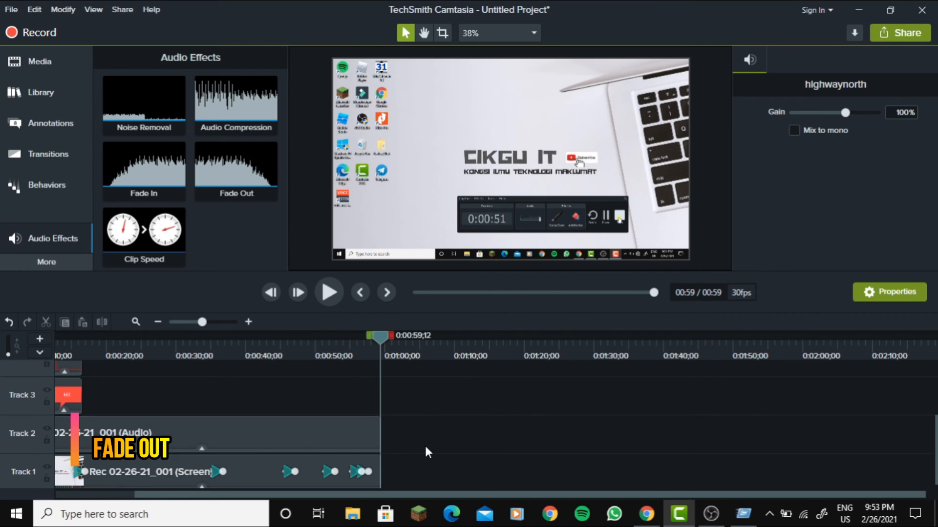
{"action": "scroll", "coordinate": [425, 446], "scroll_direction": "up", "scroll_amount": 4}
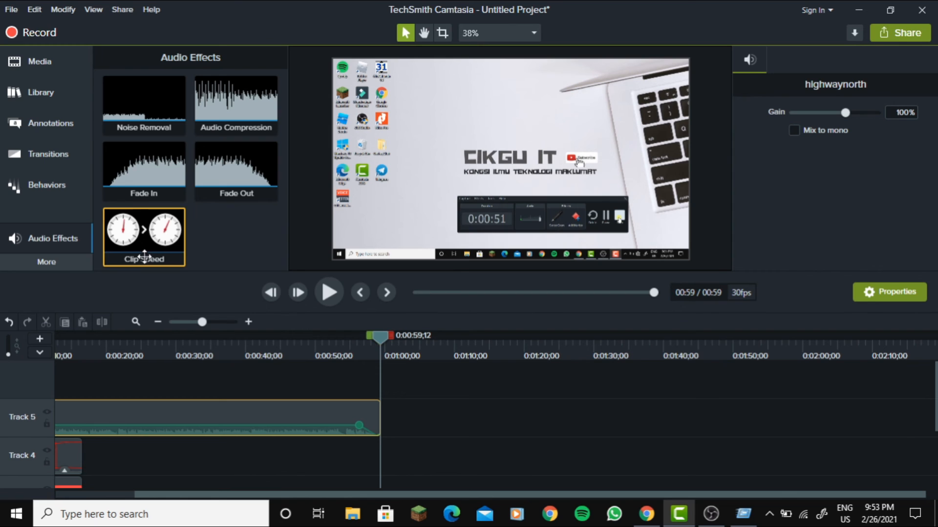
Step: Open the Voice Narration tool to view its recording options
{"action": "left_click", "coordinate": [43, 264]}
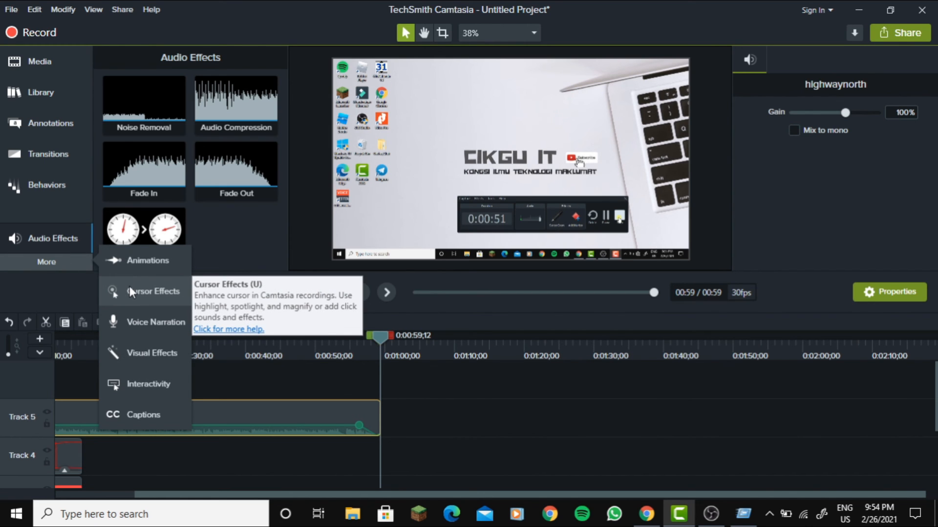
{"action": "left_click", "coordinate": [155, 321]}
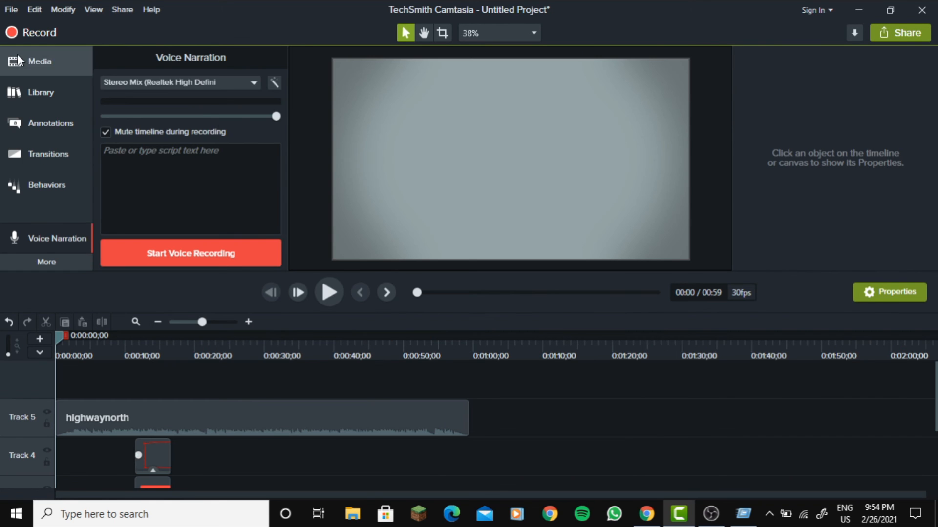
Step: Import youtube subscribe clip.mp4 from the React Videoss folder into the Media Bin
{"action": "left_click", "coordinate": [51, 65]}
{"action": "left_click", "coordinate": [51, 62]}
{"action": "left_click", "coordinate": [50, 62]}
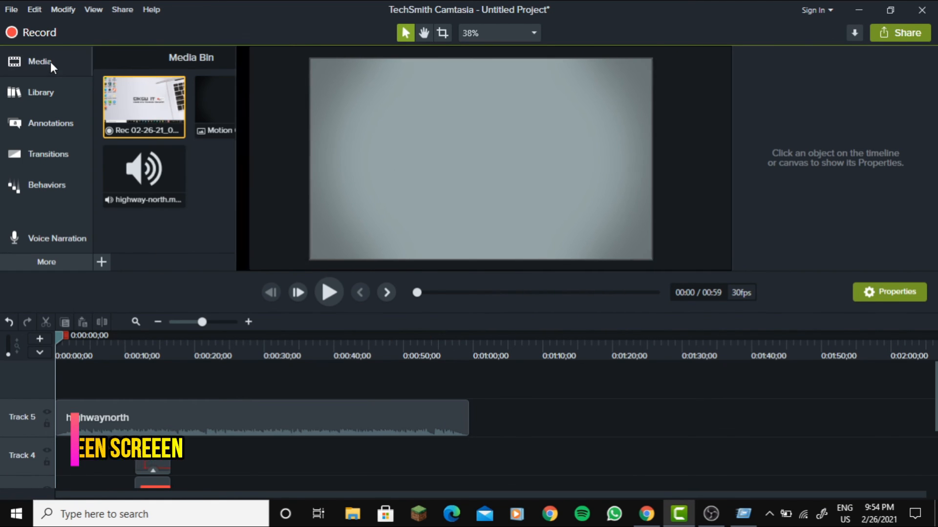
{"action": "left_click", "coordinate": [230, 200]}
{"action": "right_click", "coordinate": [233, 197]}
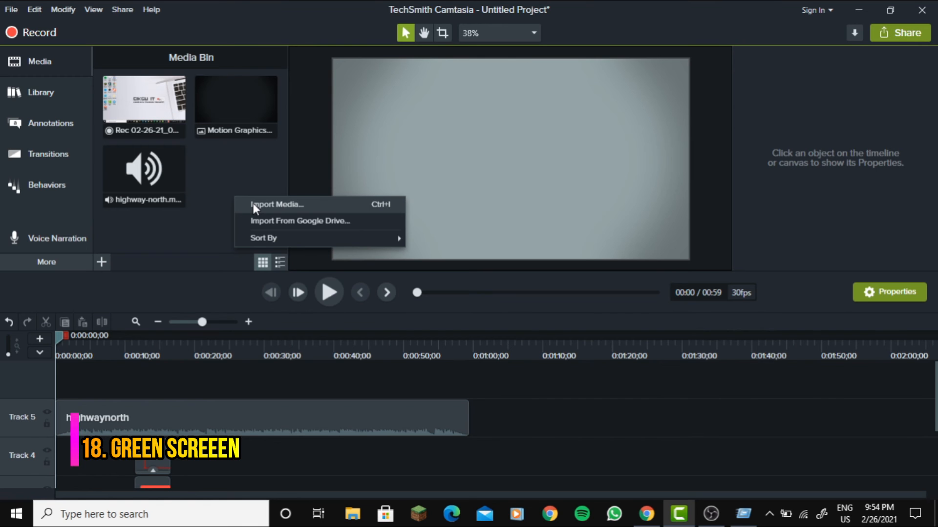
{"action": "left_click", "coordinate": [271, 205]}
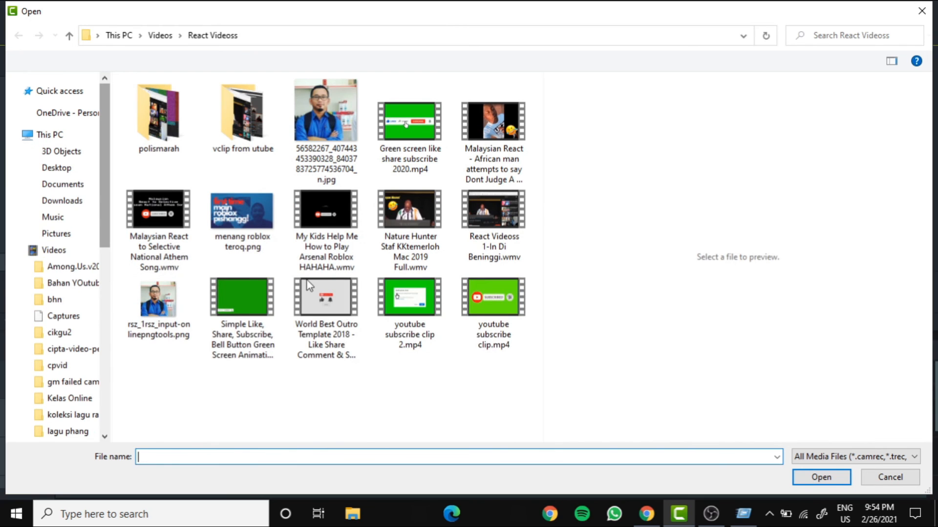
{"action": "left_click", "coordinate": [482, 300]}
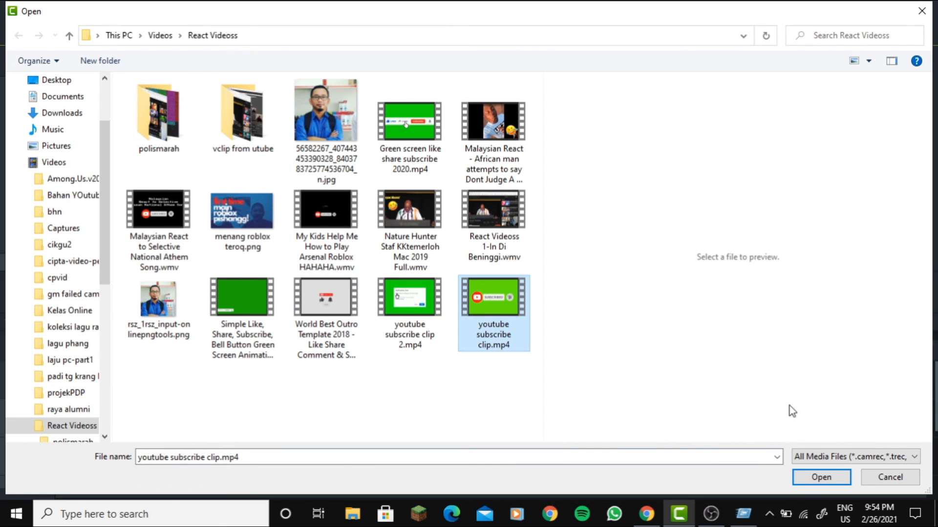
{"action": "left_click", "coordinate": [797, 482]}
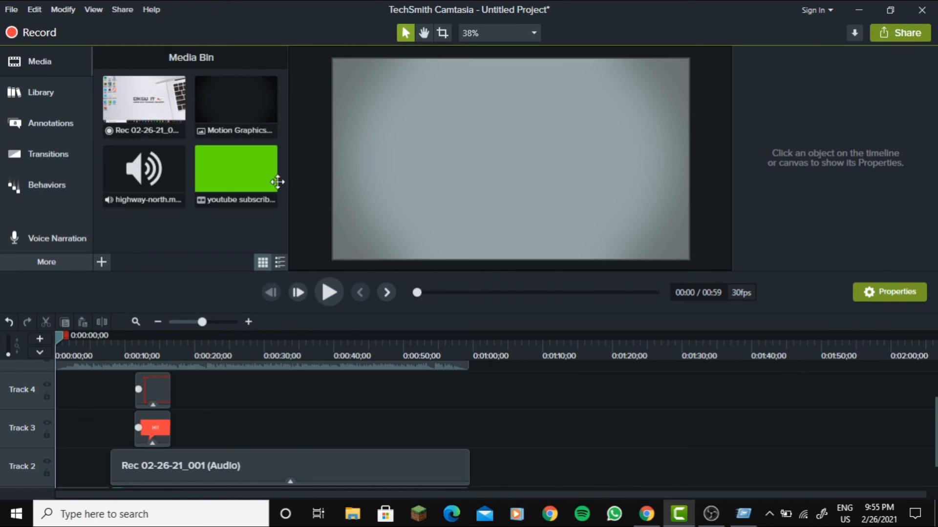
Step: Place the youtube subscribe clip on Track 2 directly after the recording's audio and preview it at 0:01:03;18
{"action": "left_click_drag", "start_coordinate": [248, 163], "coordinate": [471, 420]}
{"action": "left_click_drag", "start_coordinate": [478, 470], "coordinate": [474, 451]}
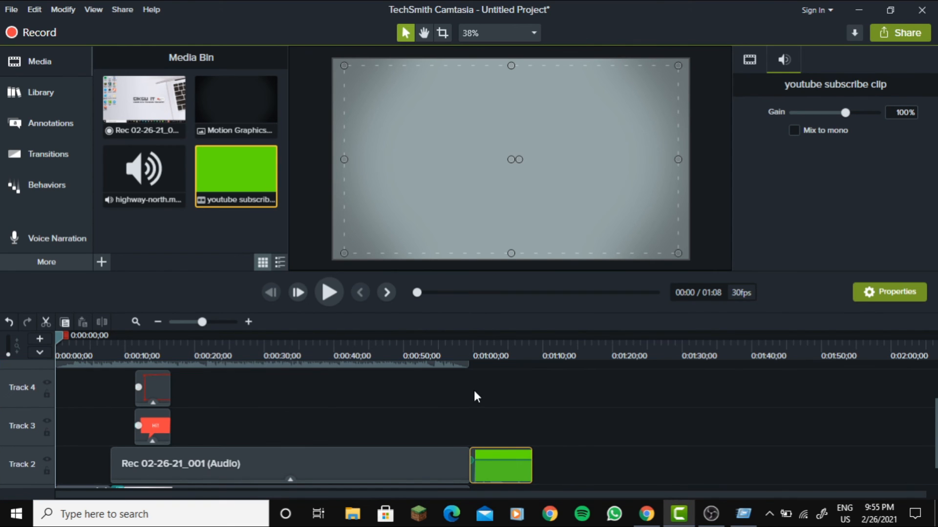
{"action": "left_click", "coordinate": [461, 349]}
{"action": "left_click_drag", "start_coordinate": [462, 338], "coordinate": [498, 343]}
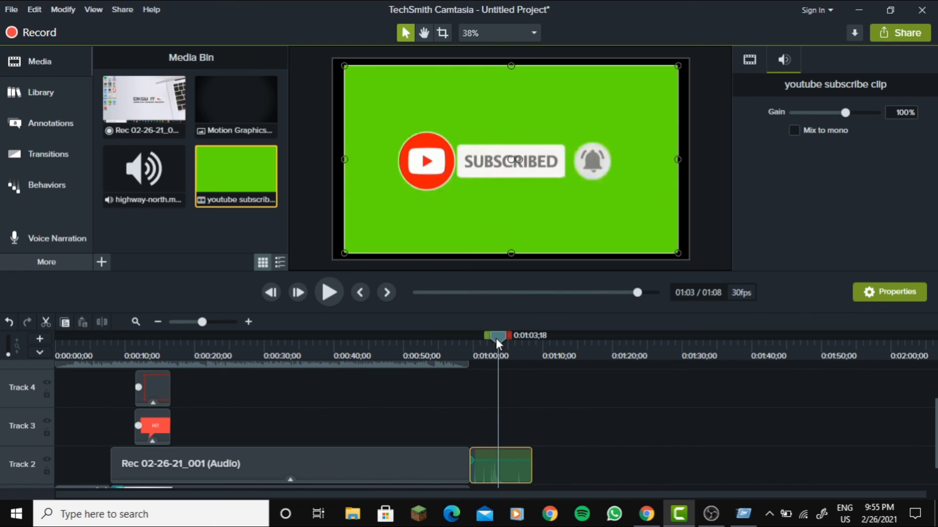
Step: Apply the Remove a Color visual effect to the youtube subscribe clip and sample its green background as the color
{"action": "left_click", "coordinate": [74, 263]}
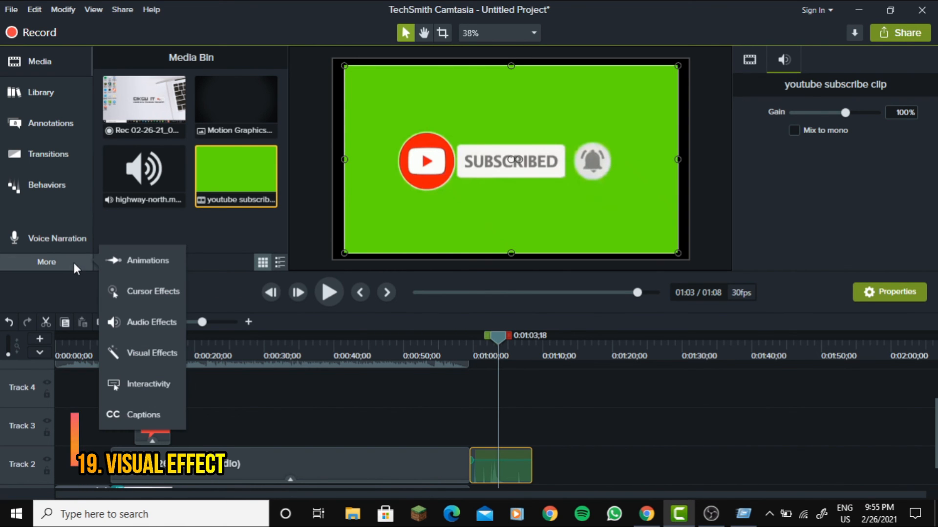
{"action": "left_click", "coordinate": [162, 354]}
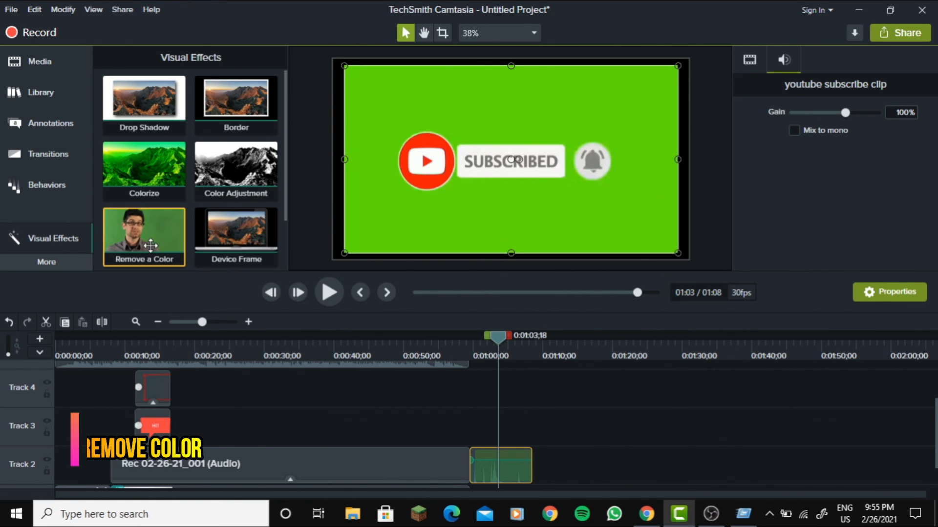
{"action": "left_click_drag", "start_coordinate": [162, 235], "coordinate": [514, 465]}
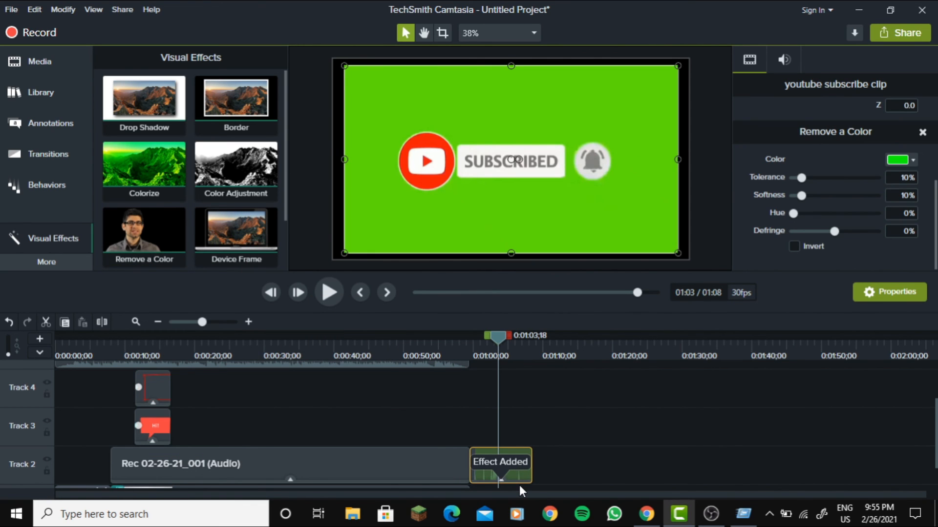
{"action": "left_click", "coordinate": [913, 160]}
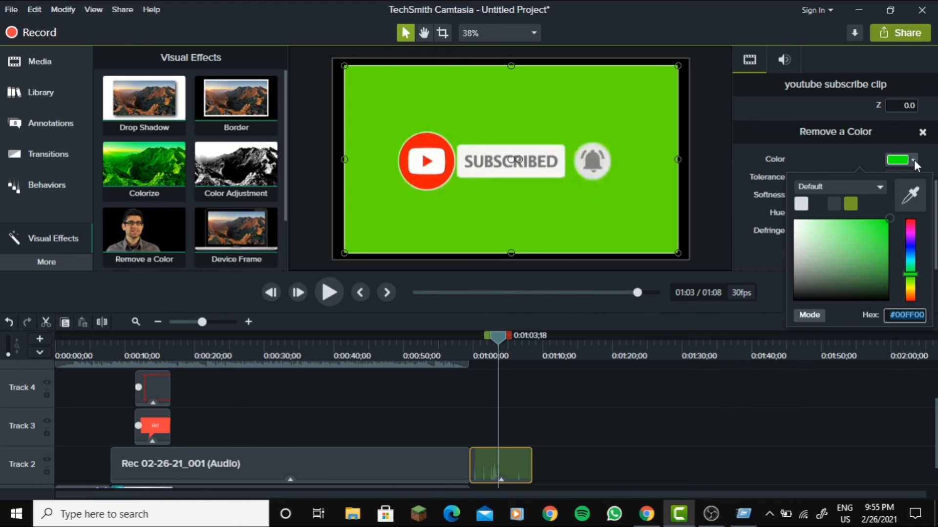
{"action": "left_click", "coordinate": [910, 195]}
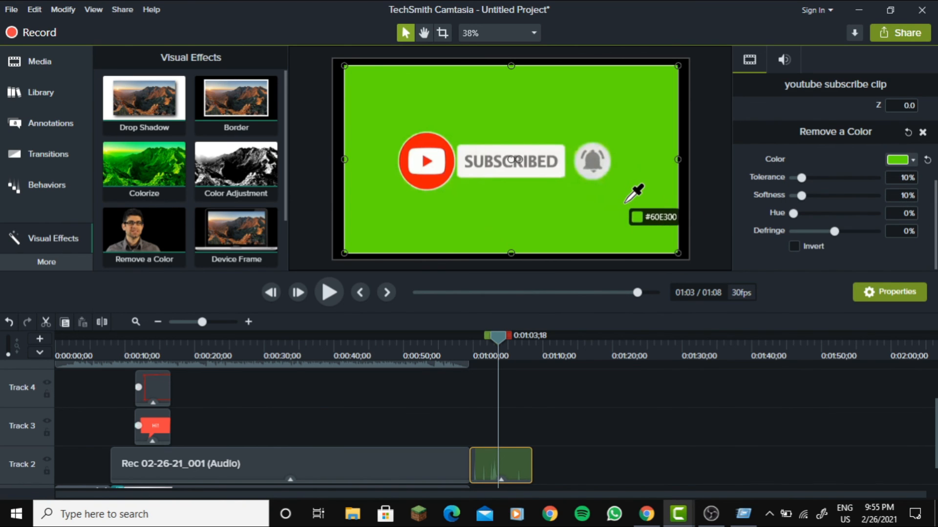
{"action": "left_click", "coordinate": [624, 203]}
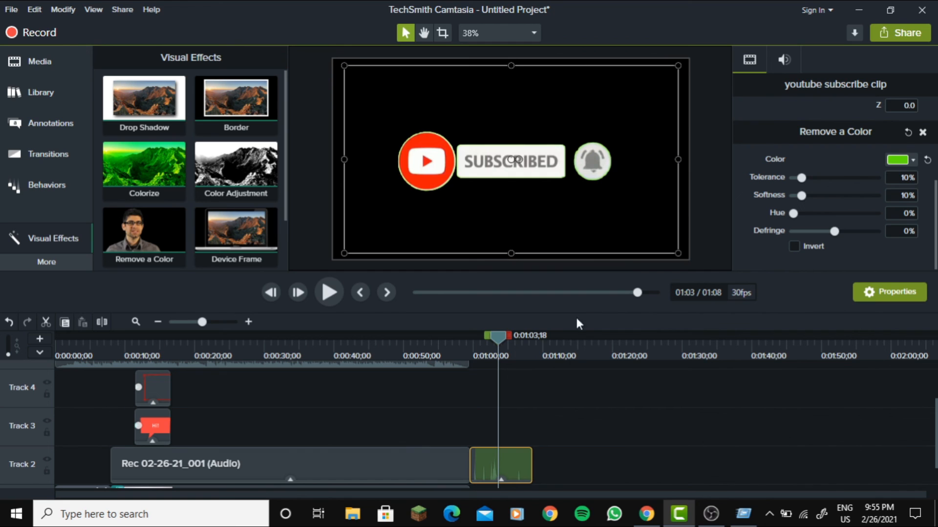
Step: Set Remove a Color to 45% tolerance, 7% softness and 6% hue, and preview the clip at 0:01:05;02
{"action": "left_click_drag", "start_coordinate": [801, 179], "coordinate": [801, 216]}
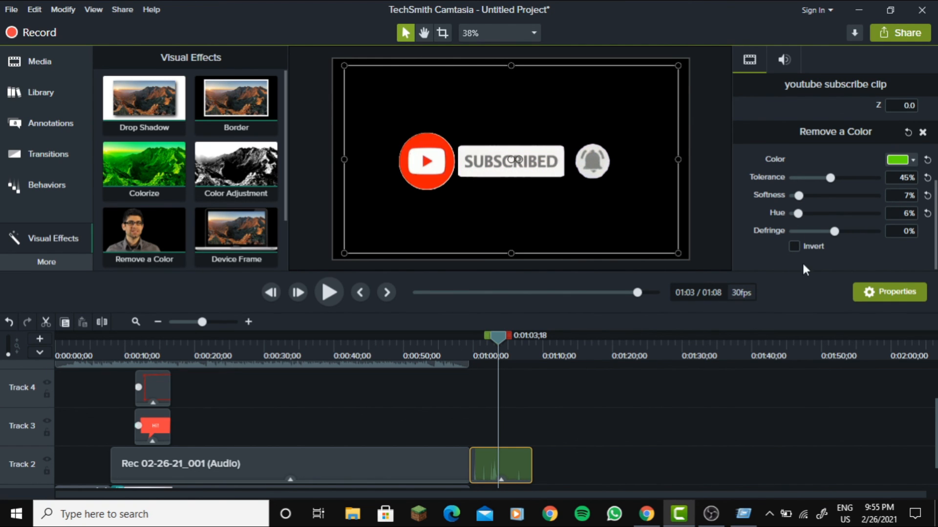
{"action": "left_click_drag", "start_coordinate": [482, 344], "coordinate": [506, 344]}
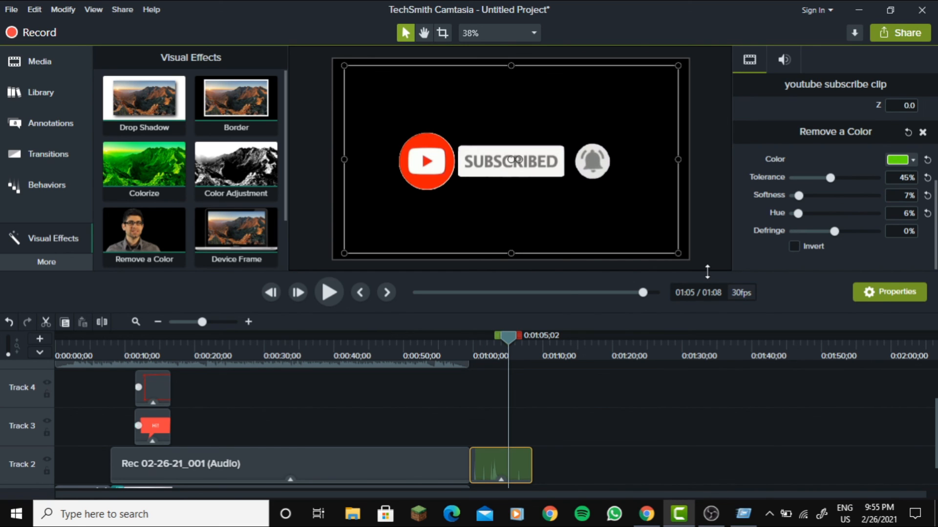
Step: Open the project's sharing options for producing the video
{"action": "left_click", "coordinate": [909, 36]}
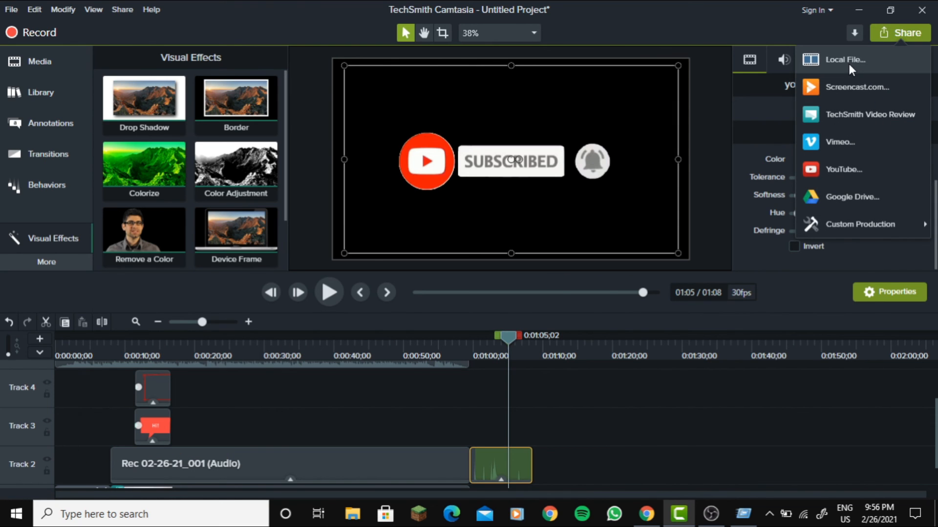